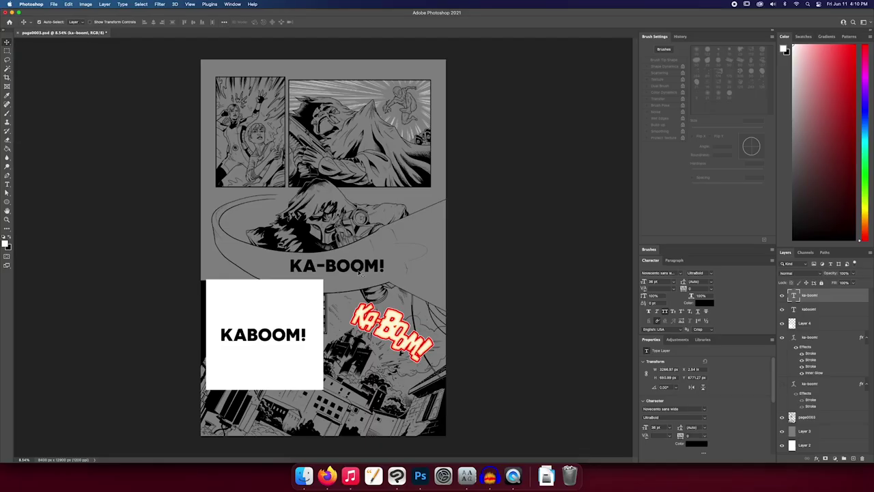
Reposition KA-BOOM! above the city panel and briefly check the comic font site in Firefox
mouse_move(369, 263)
mouse_down()
mouse_move(365, 280)
mouse_move(380, 278)
mouse_move(393, 261)
mouse_move(394, 307)
mouse_move(389, 248)
mouse_move(393, 264)
mouse_move(367, 269)
mouse_up()
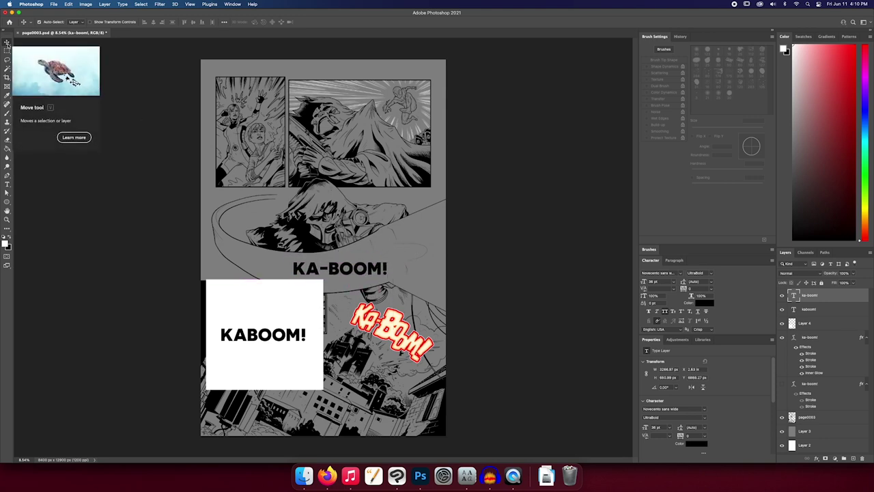
mouse_move(365, 274)
mouse_down()
mouse_move(374, 254)
mouse_move(372, 269)
mouse_up()
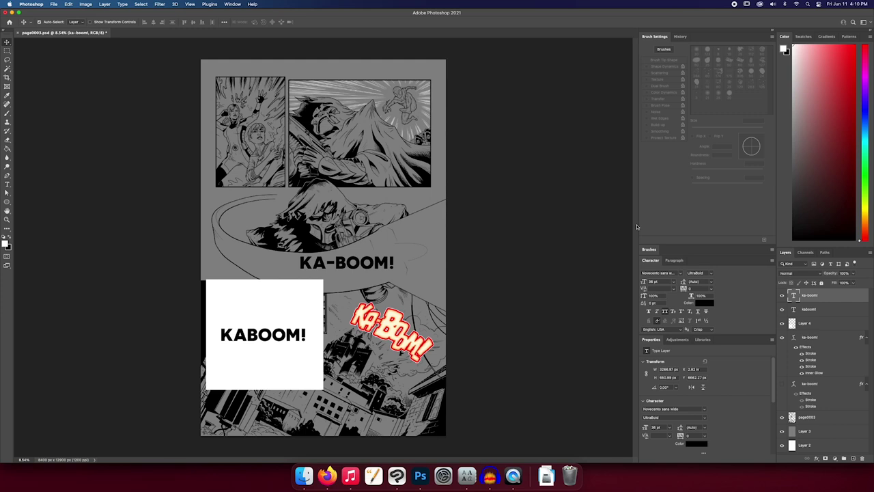
click(327, 476)
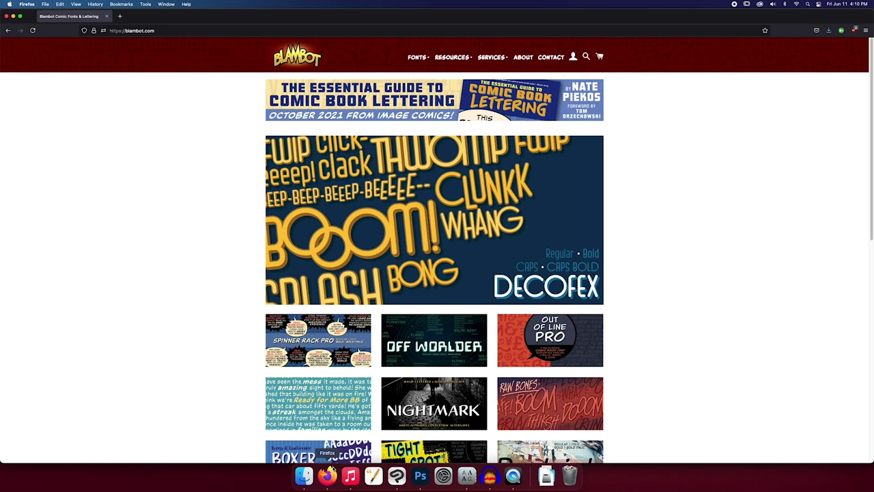
key(super+Tab)
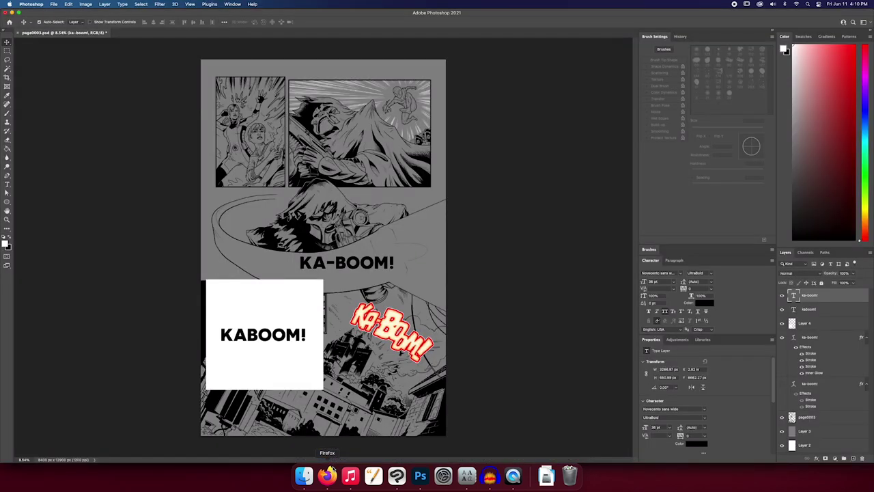
Select the black KA-BOOM! text layer and shift it slightly left and down
click(403, 341)
key(t)
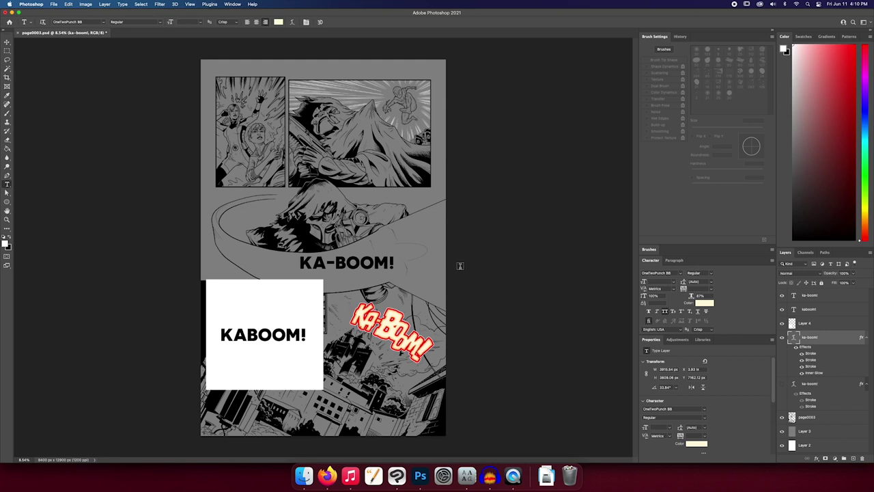
key(v)
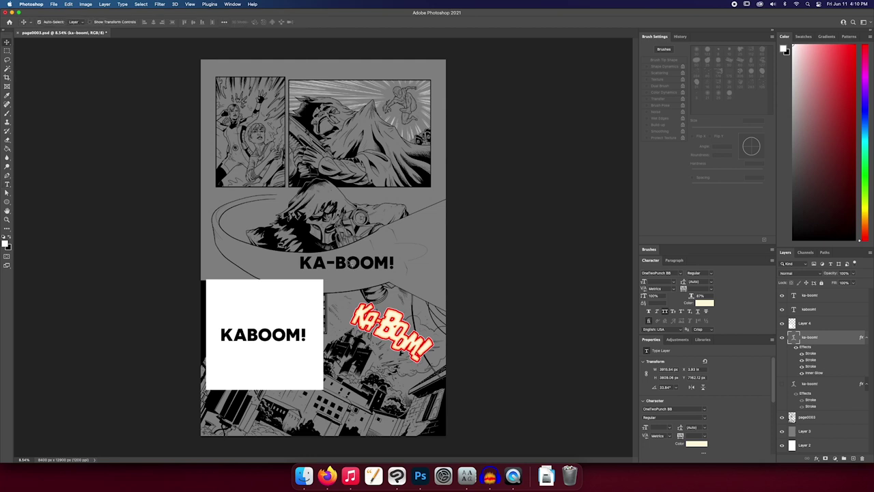
click(350, 261)
mouse_move(365, 270)
mouse_down()
mouse_move(340, 267)
mouse_move(350, 268)
mouse_up()
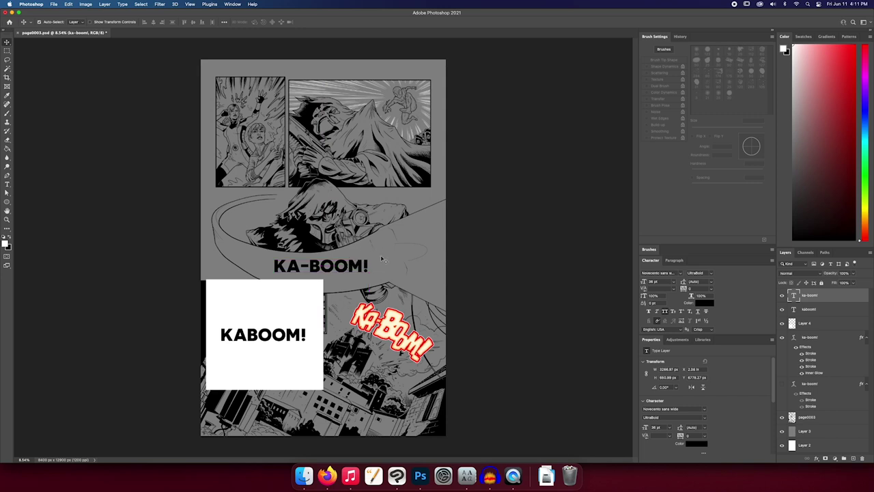
Set KA-BOOM! in OneTwoPunch BB Regular and move it down-right just above the red lettering
key(t)
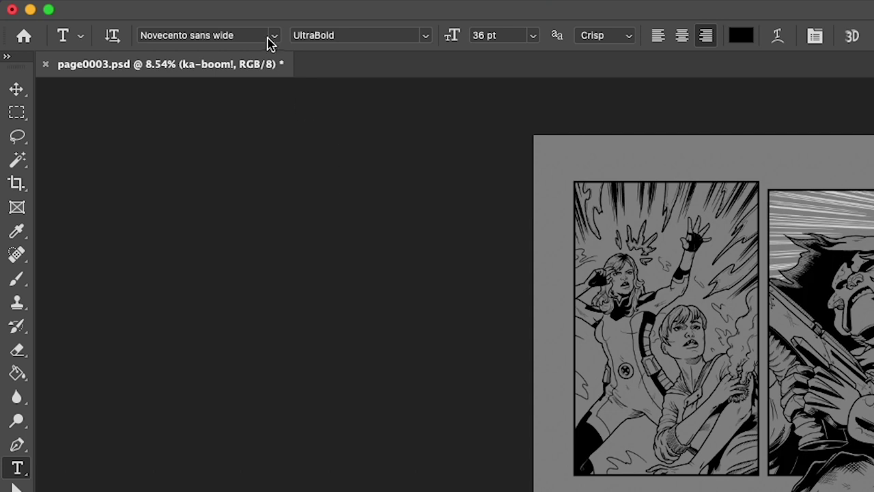
click(276, 39)
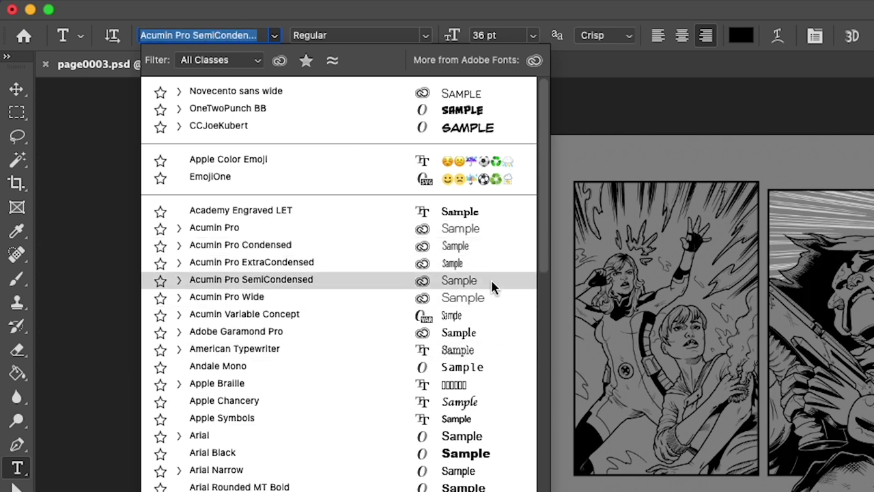
text(onetwo)
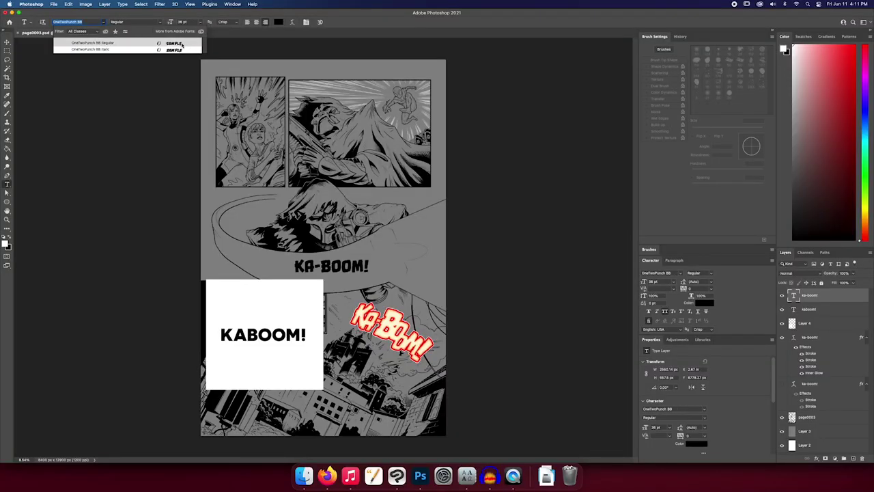
click(180, 44)
key(v)
drag(354, 252, 387, 273)
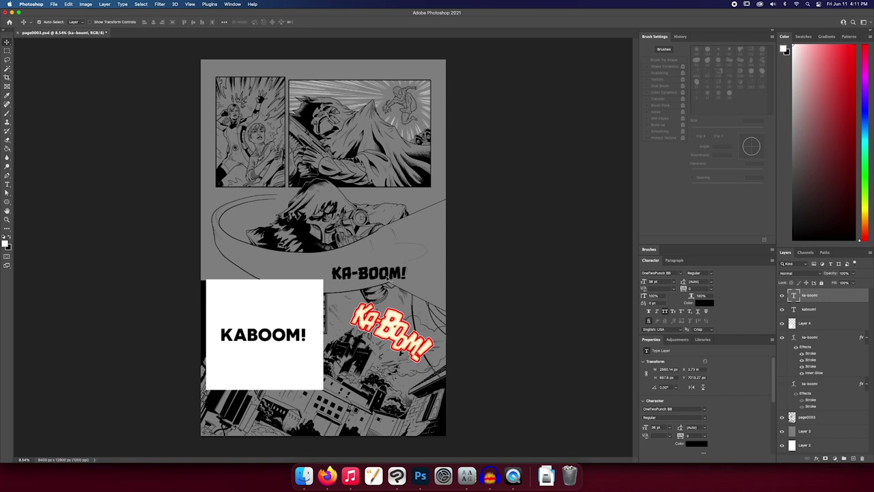
drag(387, 278, 390, 268)
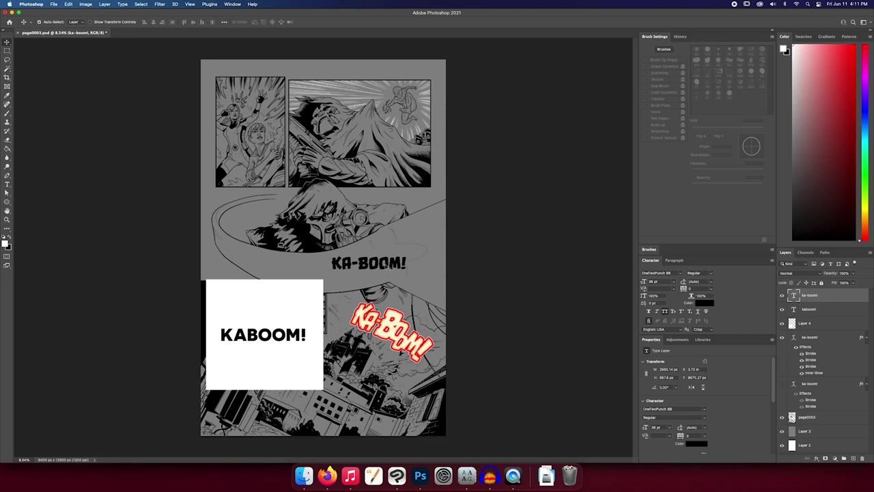
Zoom in twice on the KA-BOOM! lettering
key(z)
click(377, 275)
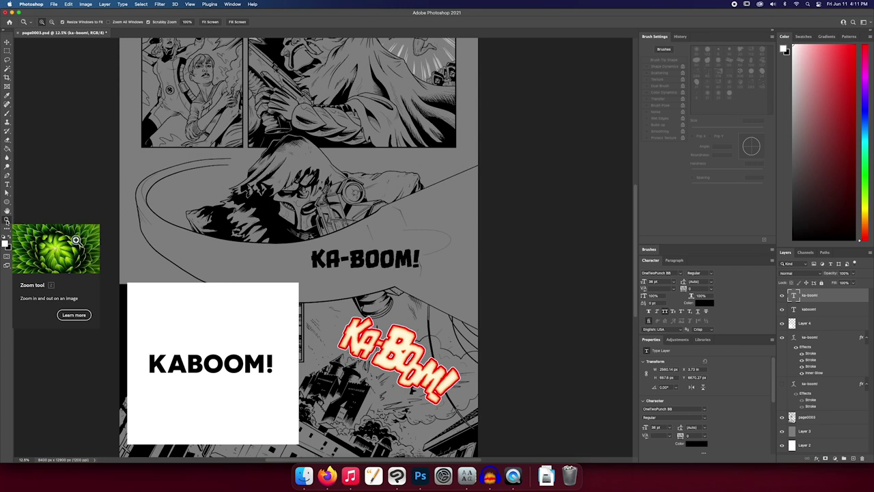
click(377, 273)
scroll(382, 280, down, 3)
scroll(382, 280, right, 2)
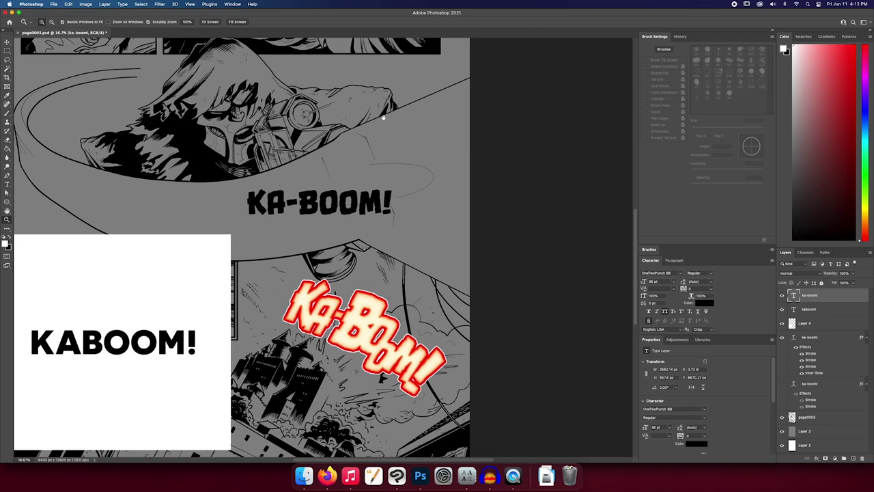
scroll(415, 254, down, 2)
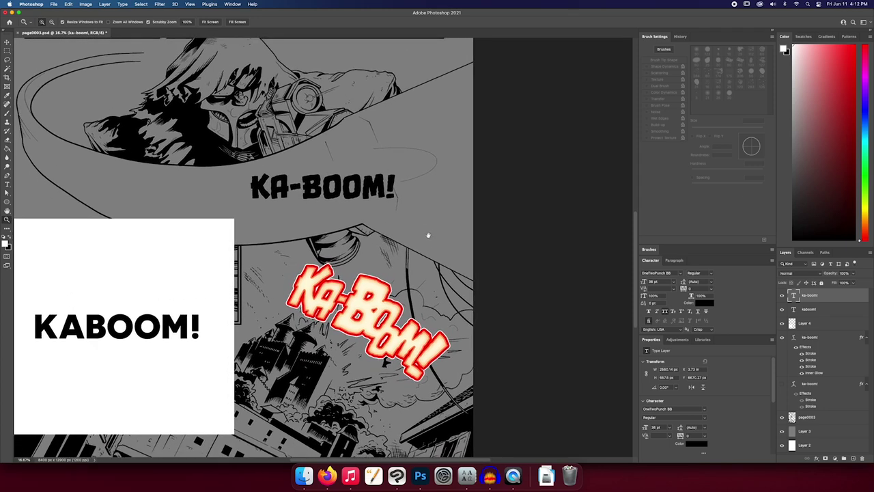
Shift the KA-BOOM! text a little to the right
key(v)
drag(374, 187, 409, 198)
key(t)
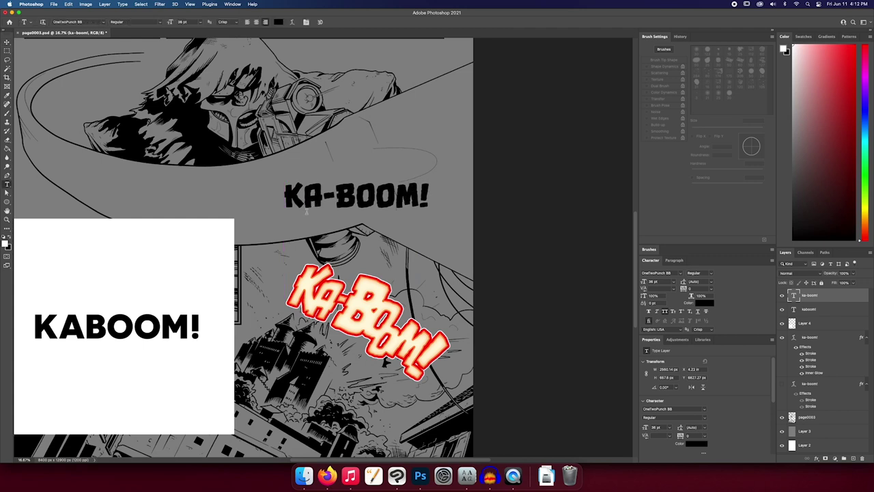
Enter the KA-BOOM! text, select its K, and look in the Window menu for the Character panel
click(302, 196)
key(shift+Left)
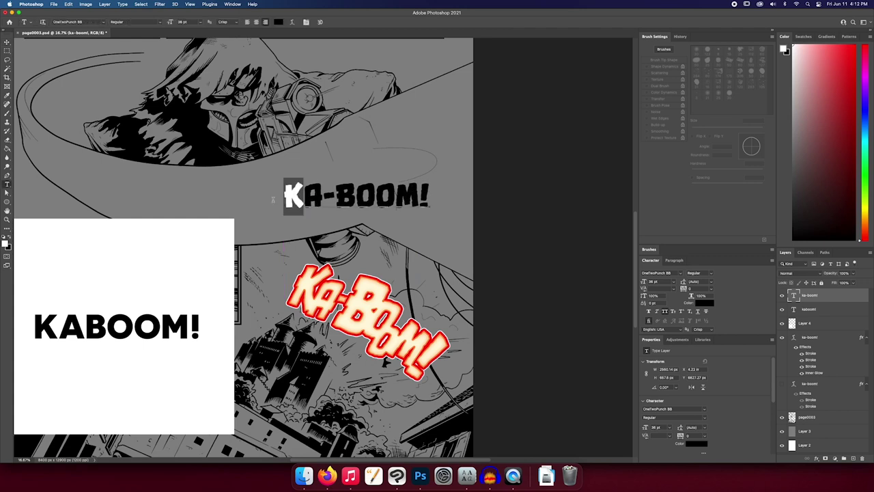
key(Right)
key(shift+Right)
key(Right)
key(shift+Right)
key(Right)
key(shift+Right)
key(Right)
key(shift+Right)
drag(302, 196, 286, 198)
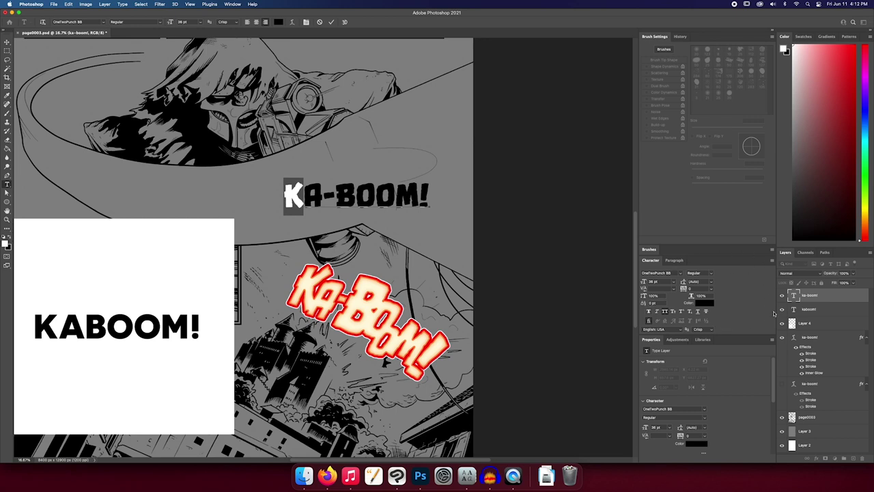
click(233, 4)
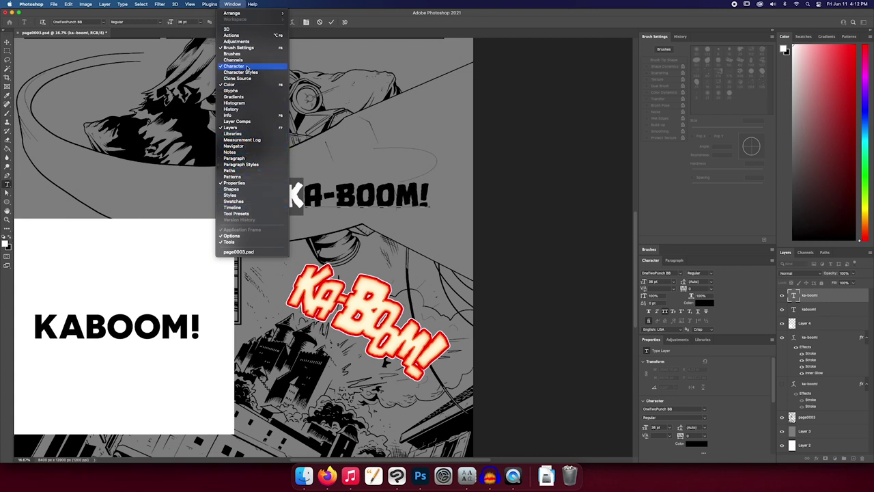
click(230, 5)
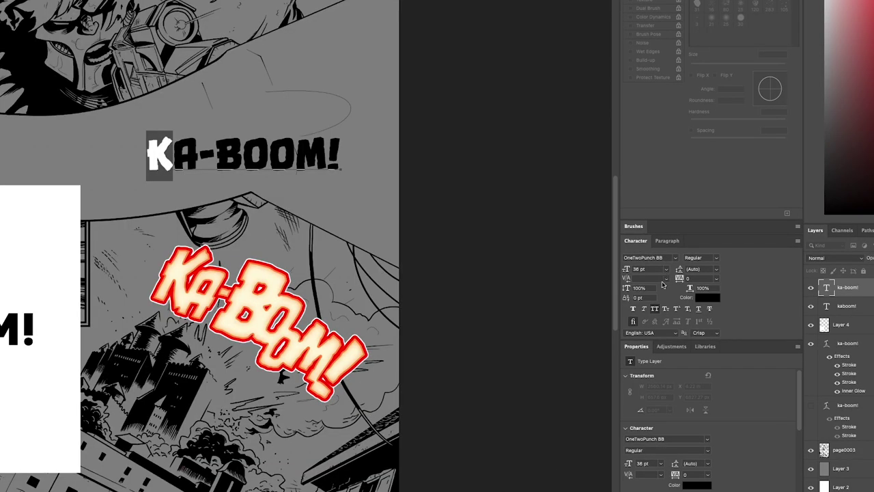
Resize the K to 46 pt and the A to 39 pt
click(648, 269)
key(Up)
key(Up)
key(Up)
key(Up)
key(Up)
key(Up)
key(Up)
key(Up)
key(Up)
key(Up)
key(Up)
key(Down)
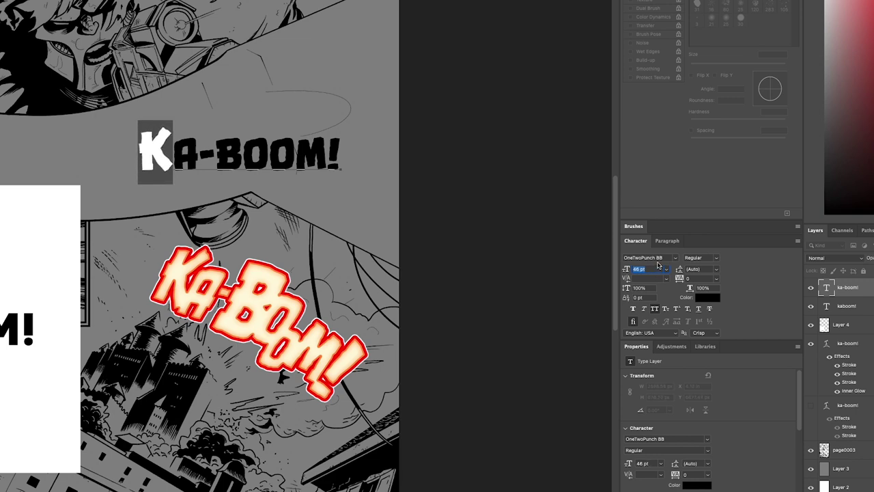
click(249, 156)
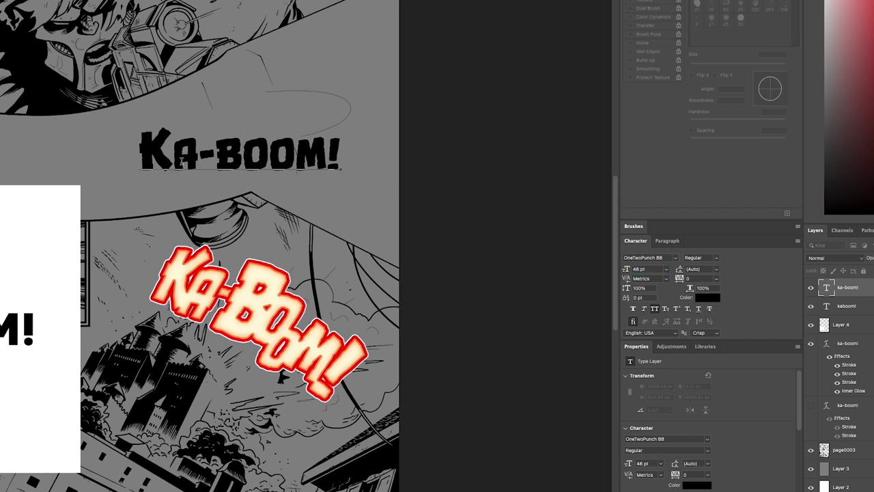
drag(172, 155, 199, 156)
click(647, 268)
key(Up)
key(Up)
key(Up)
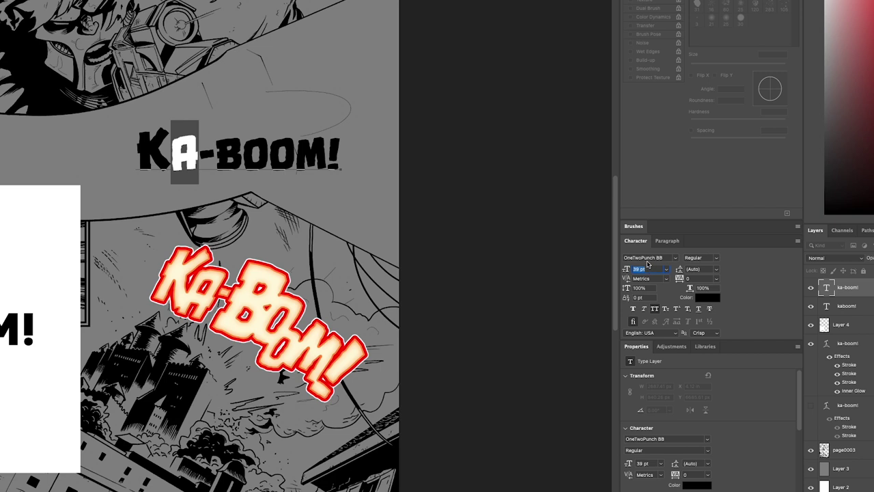
click(255, 157)
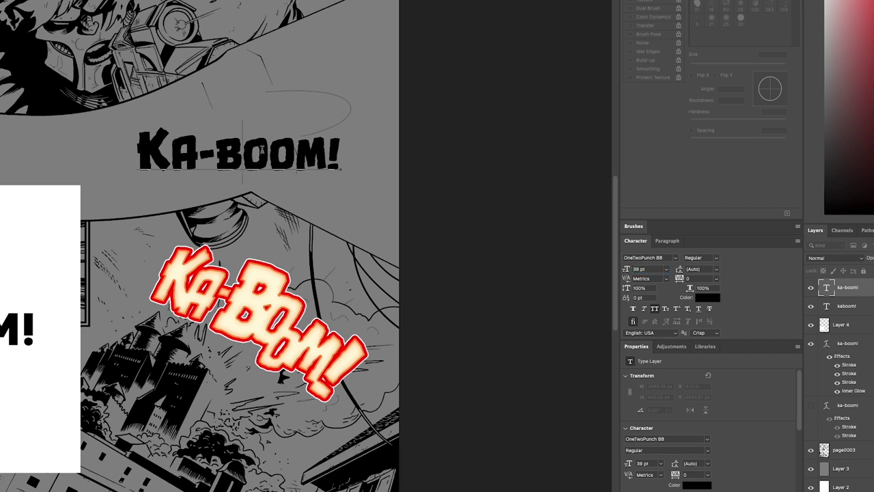
Shrink the hyphen to 25 pt
drag(199, 157, 216, 157)
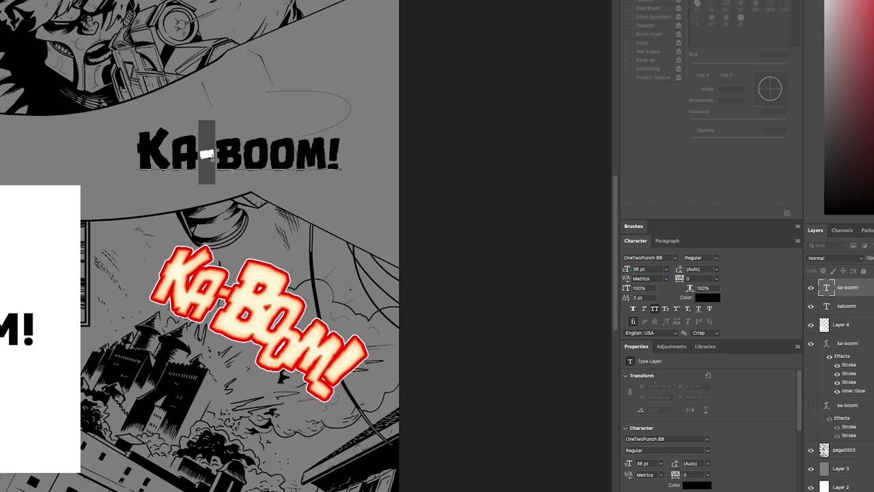
click(658, 271)
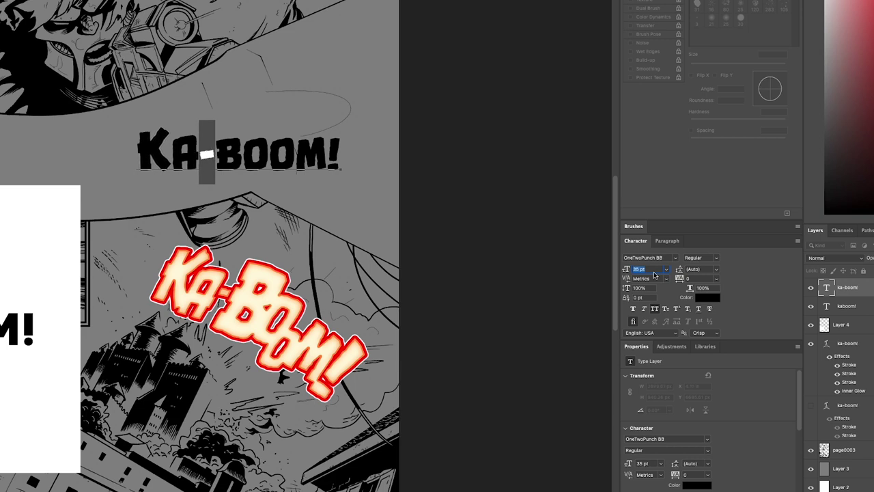
key(Down)
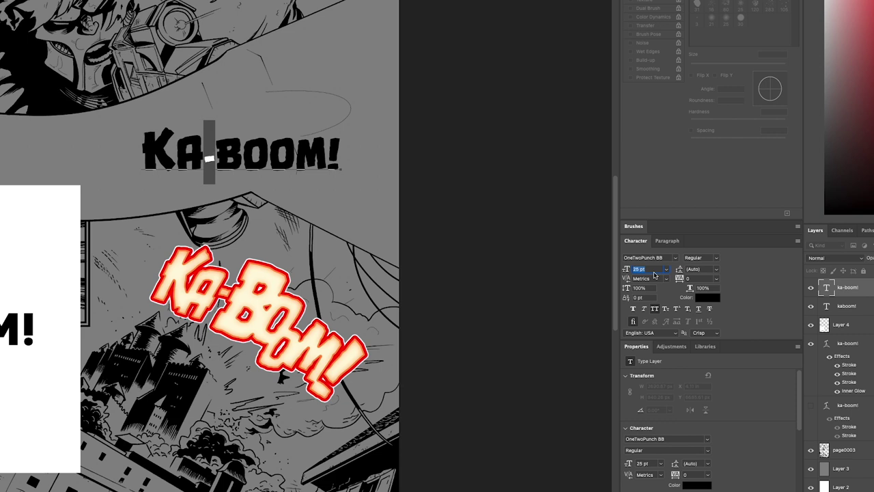
key(shift+Down)
Enlarge the first B to 64 pt
drag(216, 154, 241, 153)
click(647, 268)
key(shift+Up)
key(shift+Up)
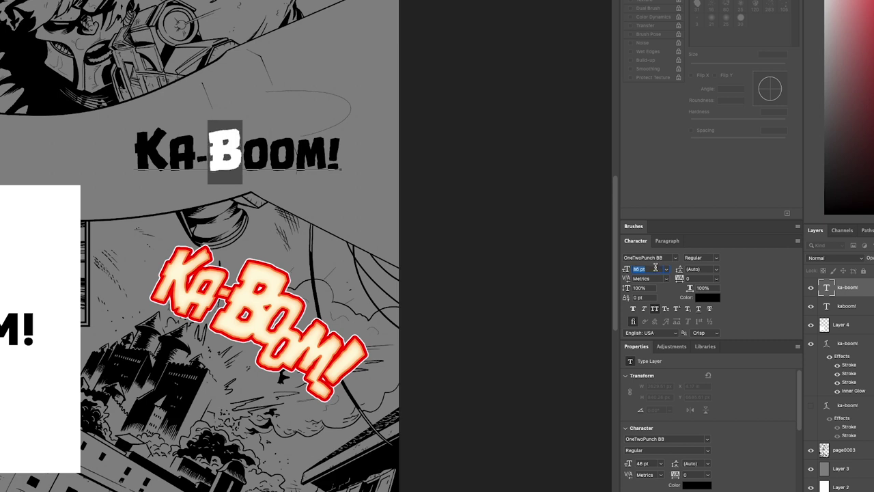
key(shift+Up)
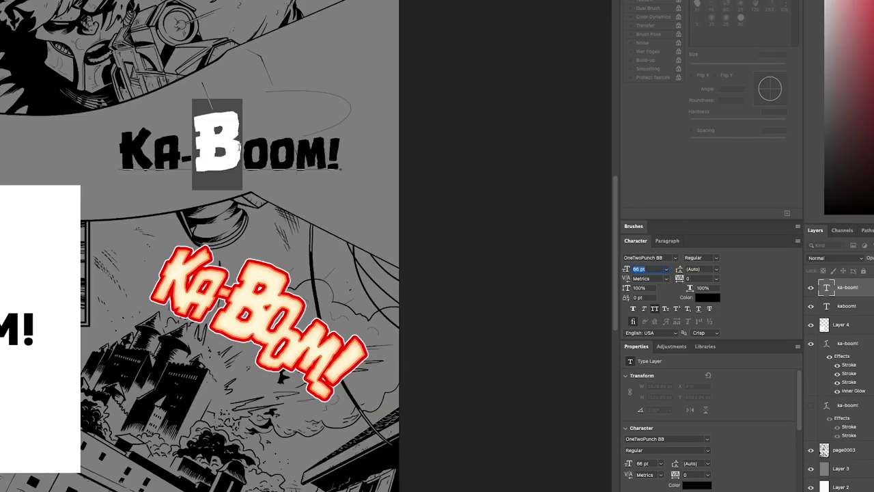
click(203, 145)
drag(203, 145, 239, 149)
click(650, 270)
key(Down)
key(Down)
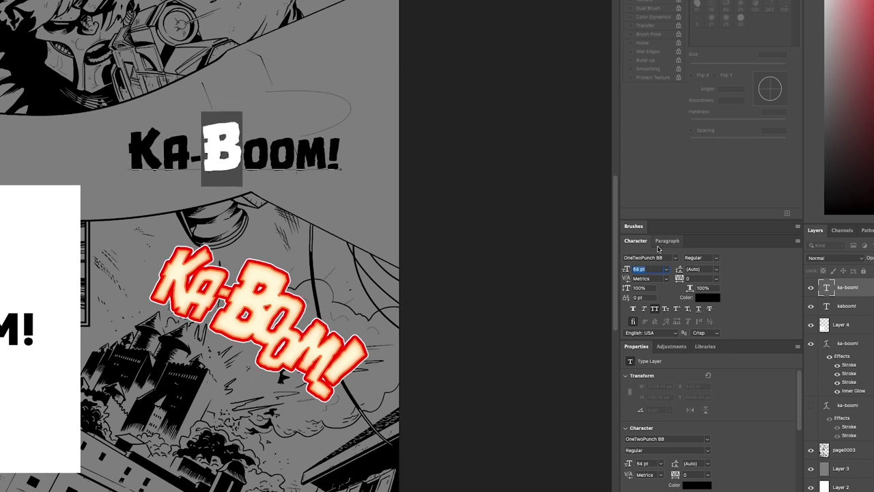
Set the first O to 41 pt and the second O to 35 pt
key(Return)
key(shift+Right)
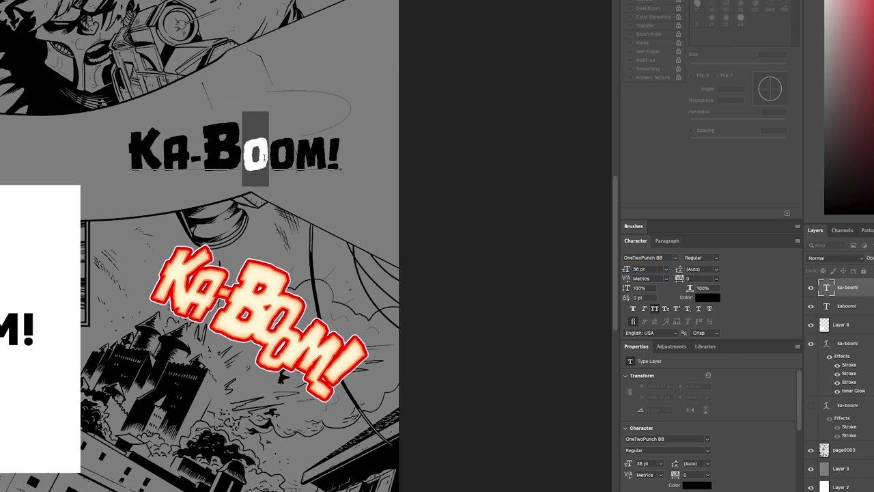
text(41)
key(Return)
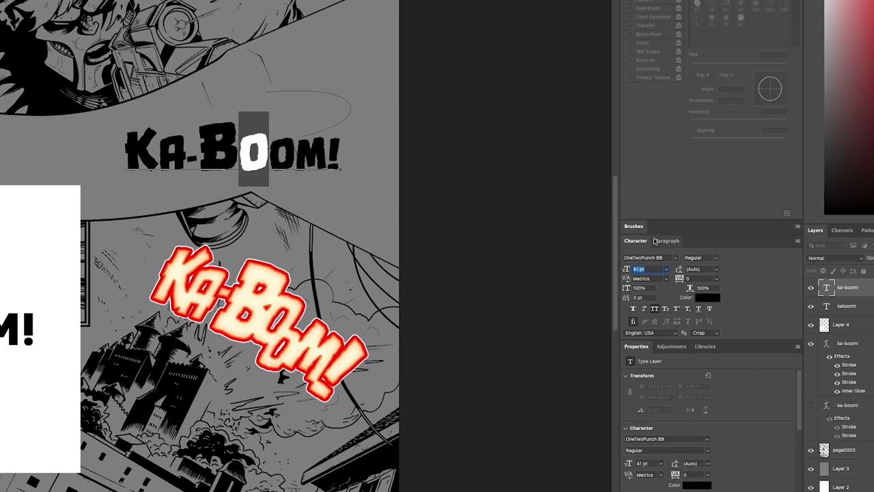
key(Right)
key(shift+Right)
click(648, 269)
key(Down)
key(Down)
key(Down)
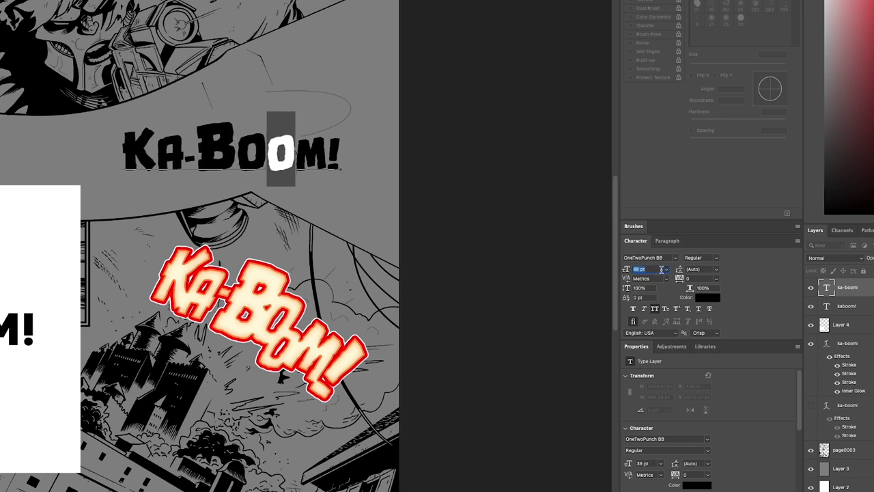
key(Down)
key(Down)
key(Down)
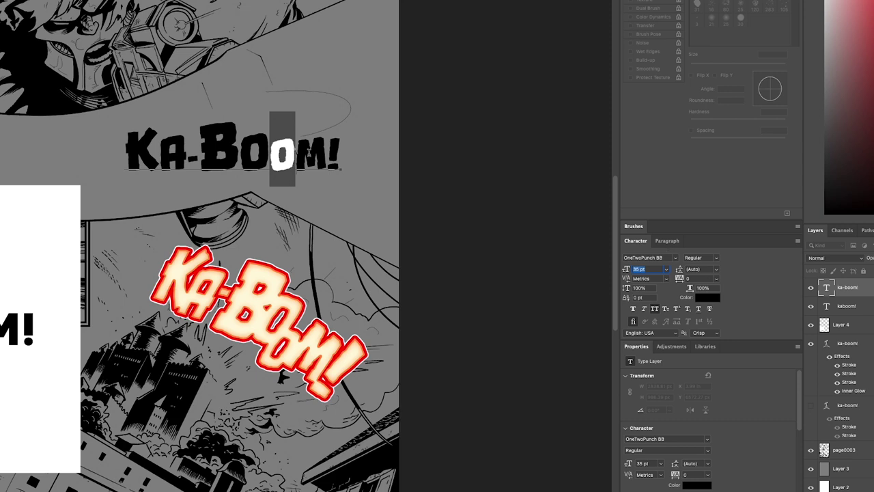
key(Return)
Set the M to 46 pt and the exclamation mark to 56 pt
key(Right)
key(shift+Right)
click(659, 268)
text(46)
key(Return)
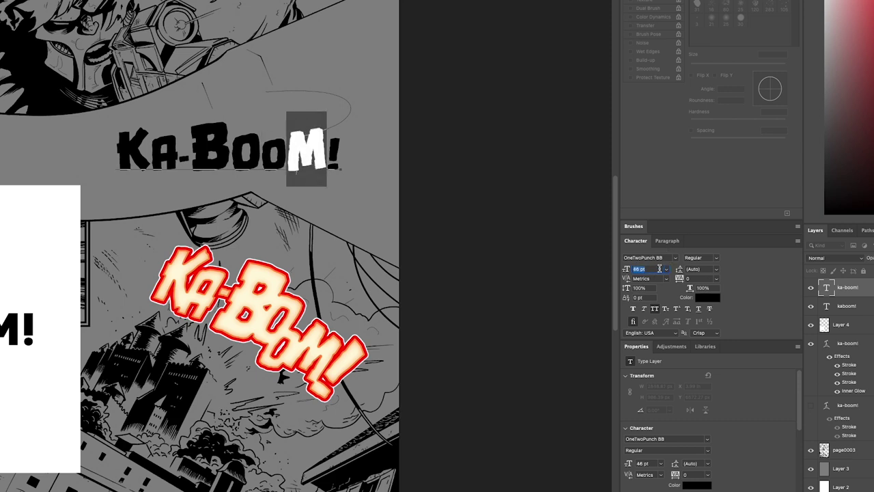
key(Right)
key(shift+Right)
click(656, 269)
text(46)
key(Return)
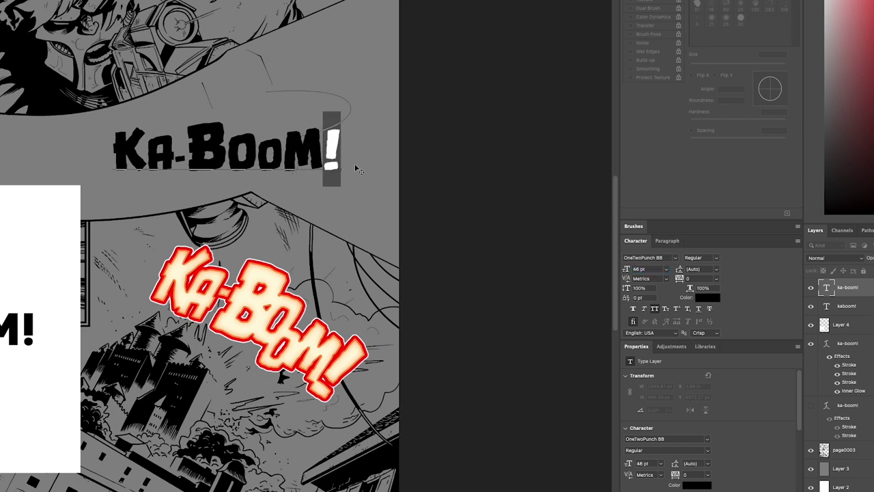
click(653, 270)
text(56)
key(Return)
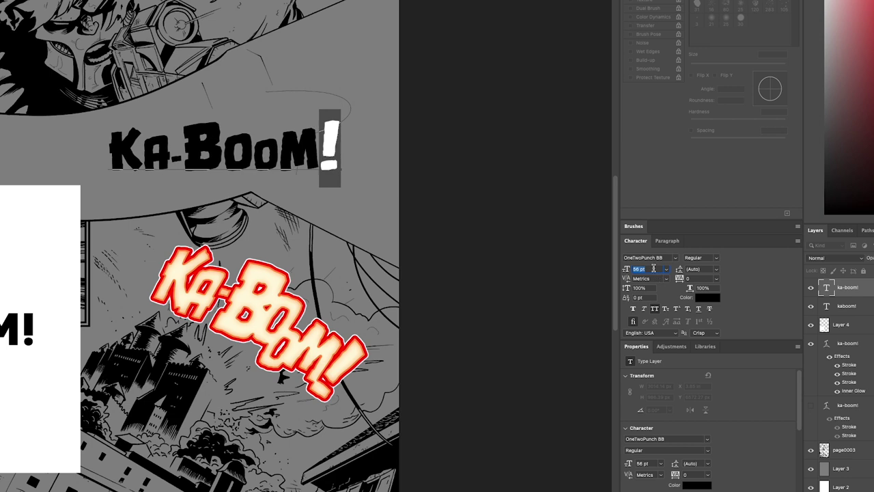
key(Escape)
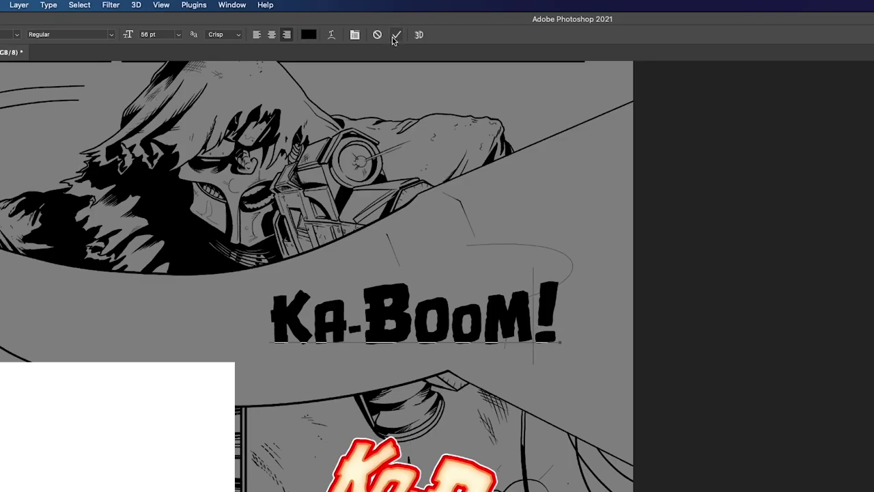
Commit the text, nudge KA-BOOM! slightly left and down, and re-enter the text for editing
click(394, 37)
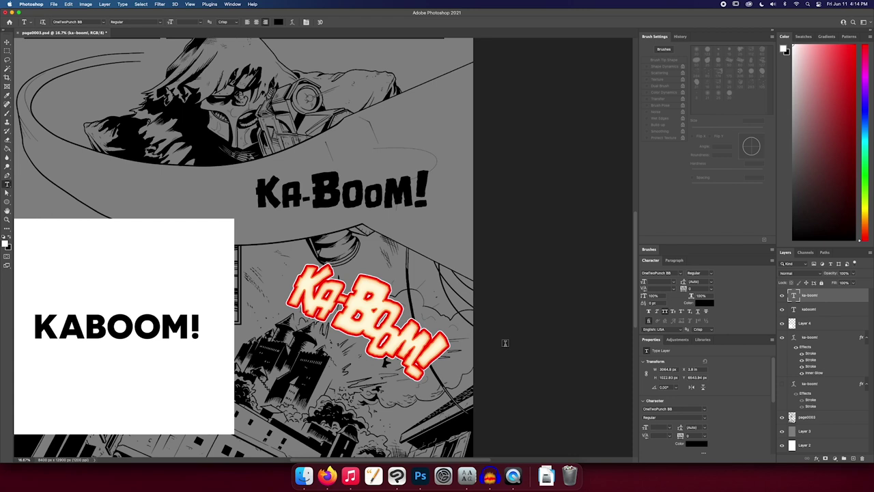
click(7, 42)
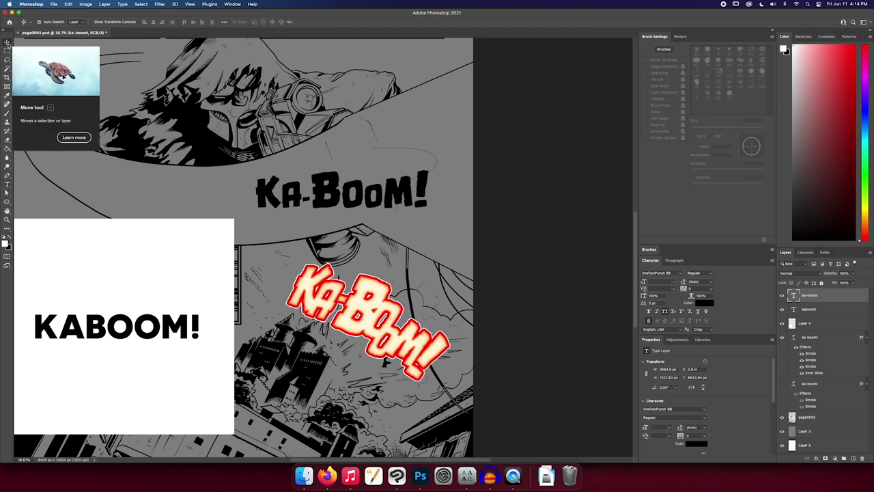
drag(337, 193, 333, 196)
key(t)
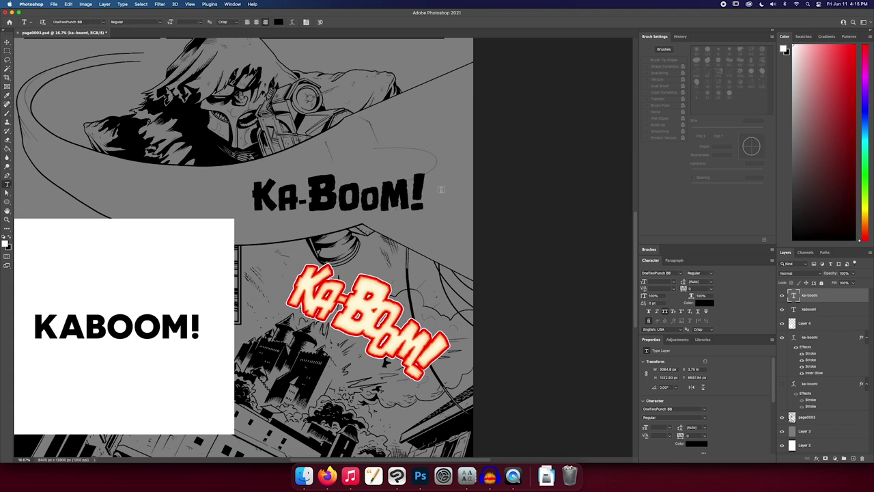
click(354, 199)
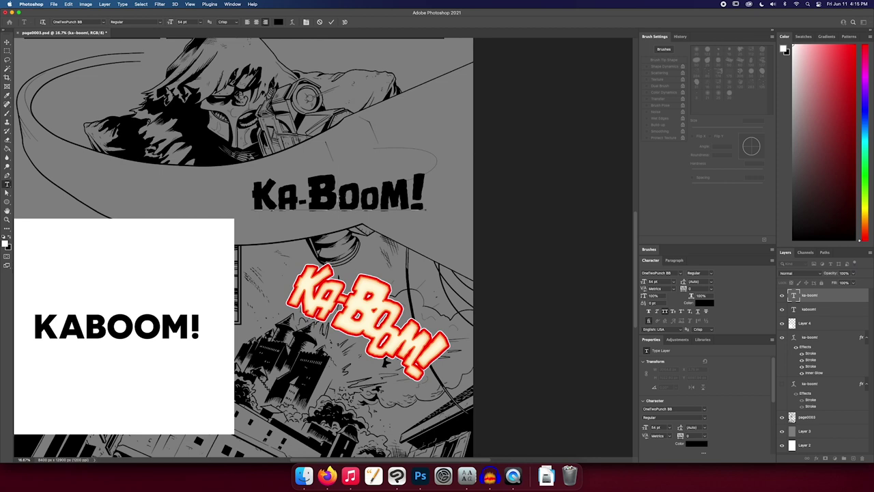
Select the whole KA-BOOM! word and tighten its tracking to -80
key(super+a)
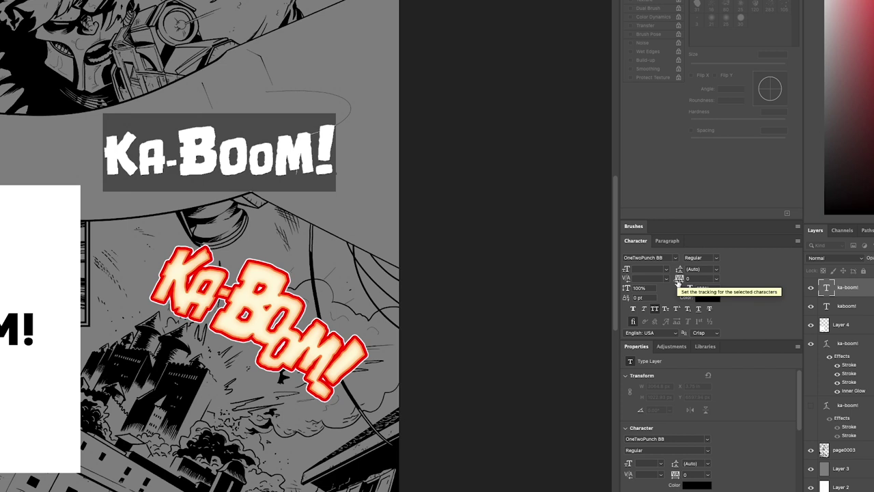
click(679, 280)
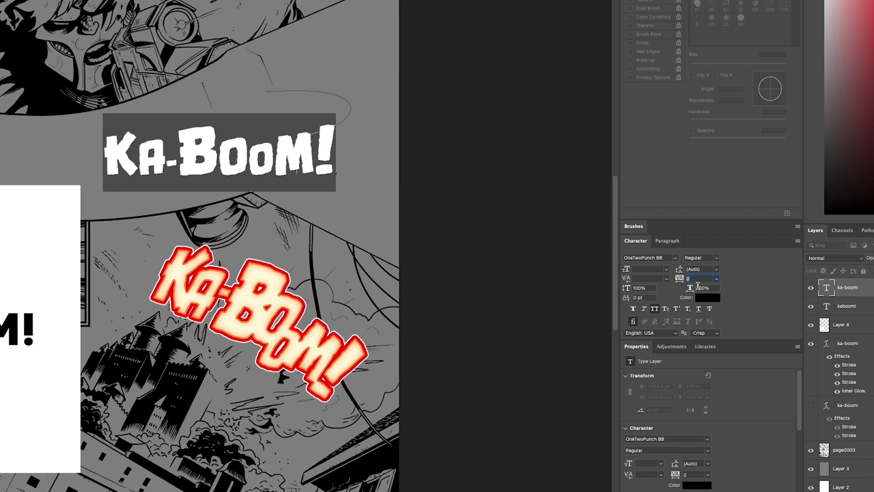
key(Down)
key(Down)
key(Down)
key(Down)
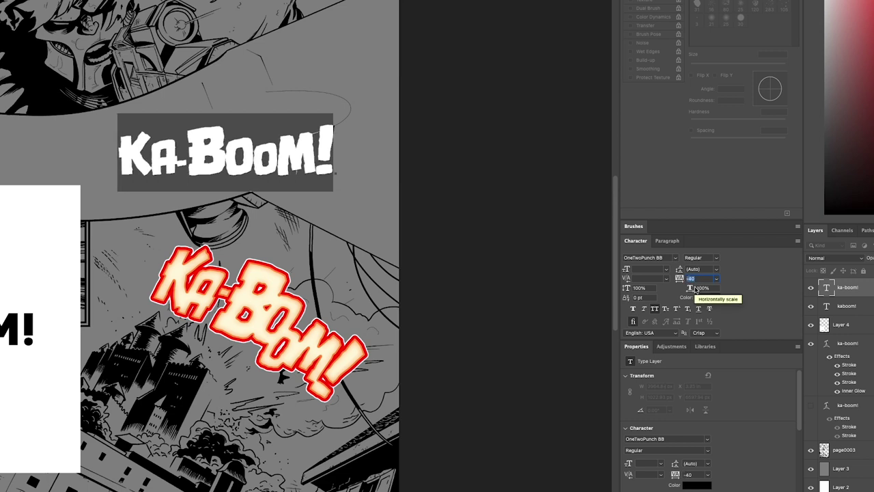
key(Down)
key(Down)
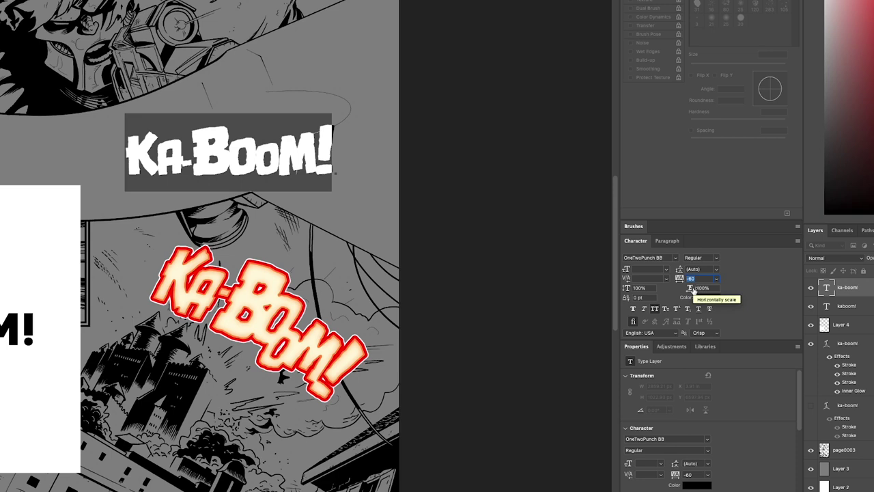
key(Down)
key(Down)
key(Down)
key(Down)
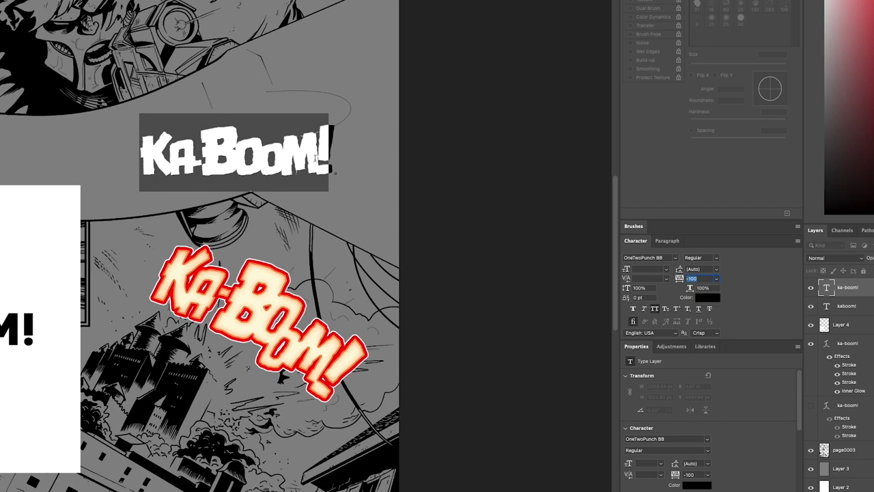
click(294, 148)
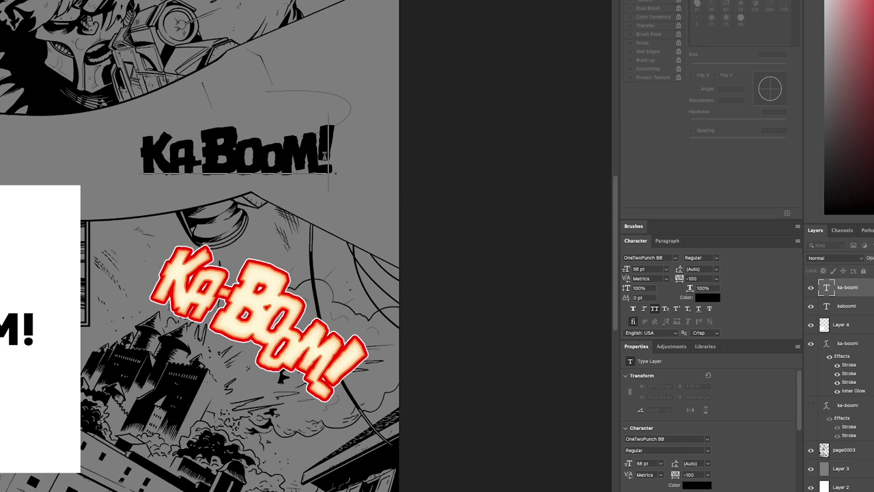
click(281, 161)
Raise the K's baseline shift by 1 pt and drop the A's to -2 pt
click(159, 155)
key(shift+Left)
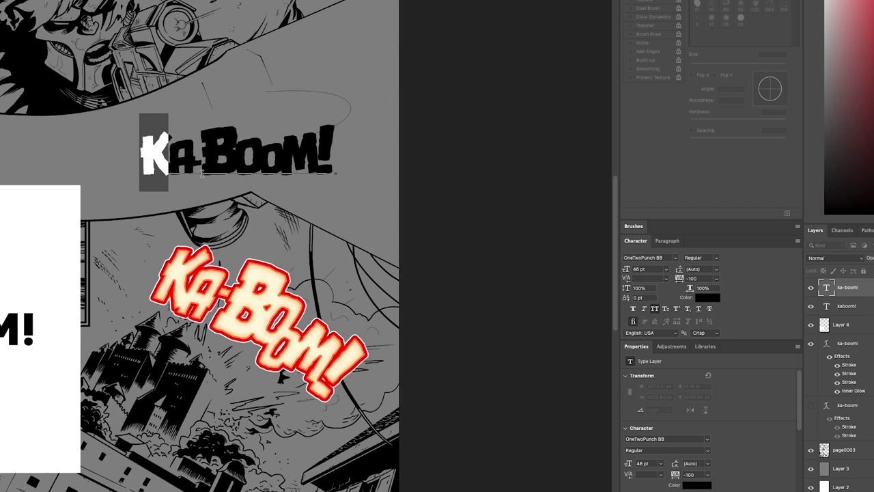
click(642, 298)
key(Up)
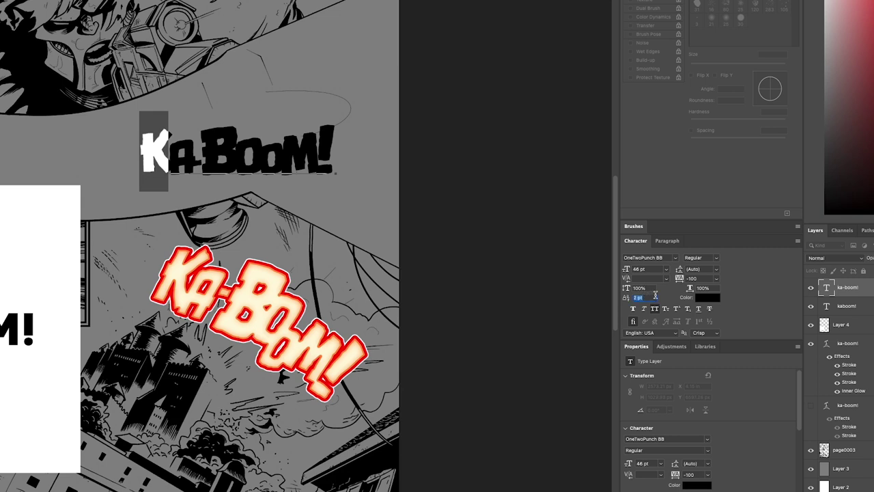
click(194, 164)
key(shift+Left)
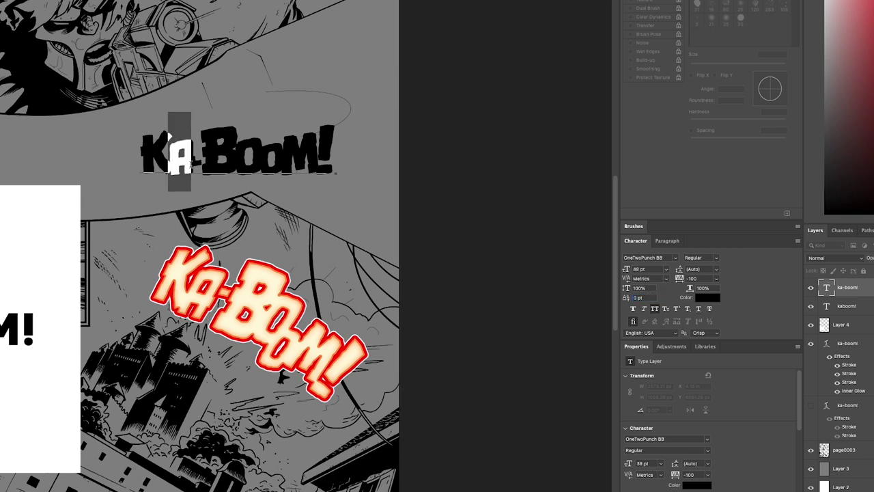
click(650, 299)
key(Down)
key(Down)
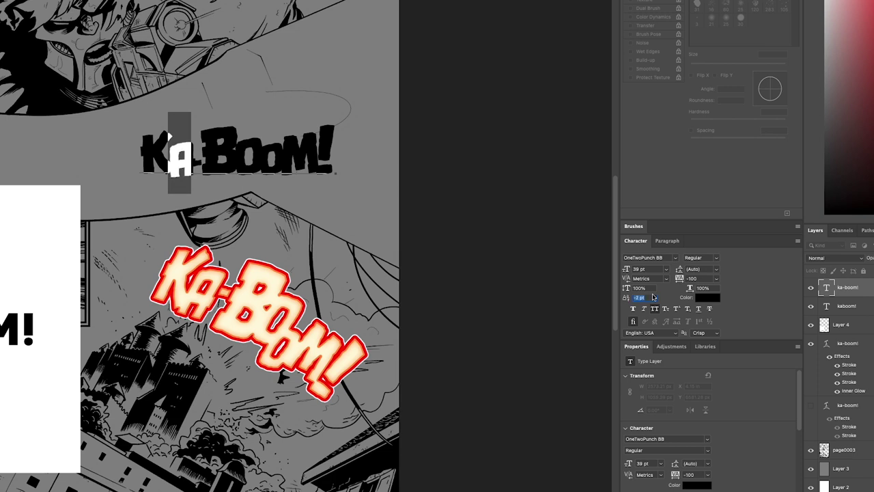
Raise the hyphen's baseline shift by 1 pt
click(194, 164)
key(shift+Right)
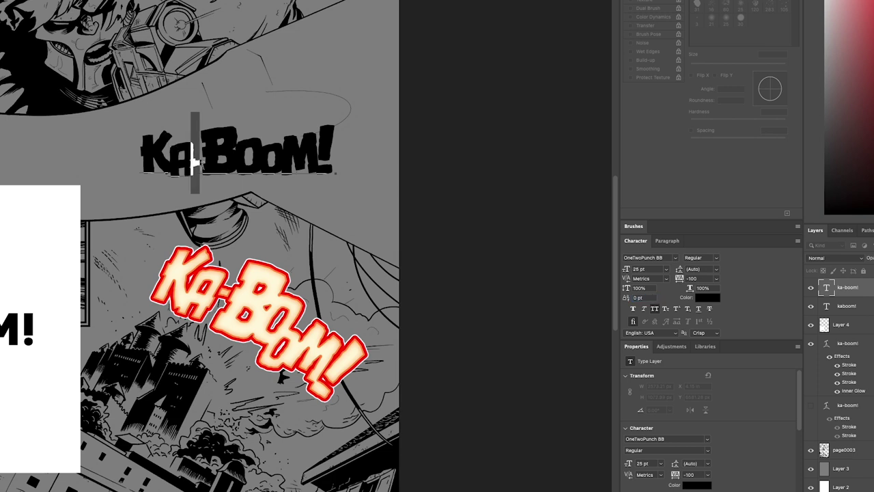
click(653, 299)
key(Up)
key(Up)
key(Up)
key(Up)
key(Up)
key(Up)
key(Up)
click(243, 155)
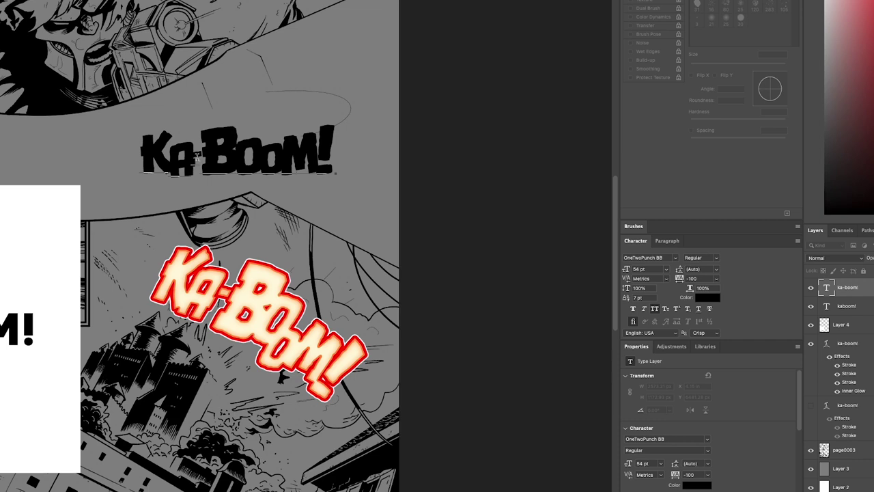
Loosen the tracking of the A and hyphen to -20
drag(199, 163, 170, 138)
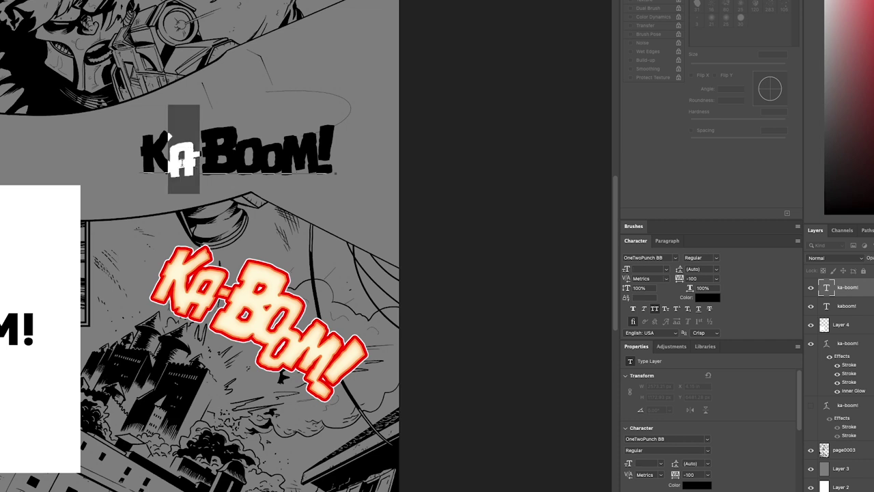
click(707, 279)
key(Up)
key(Up)
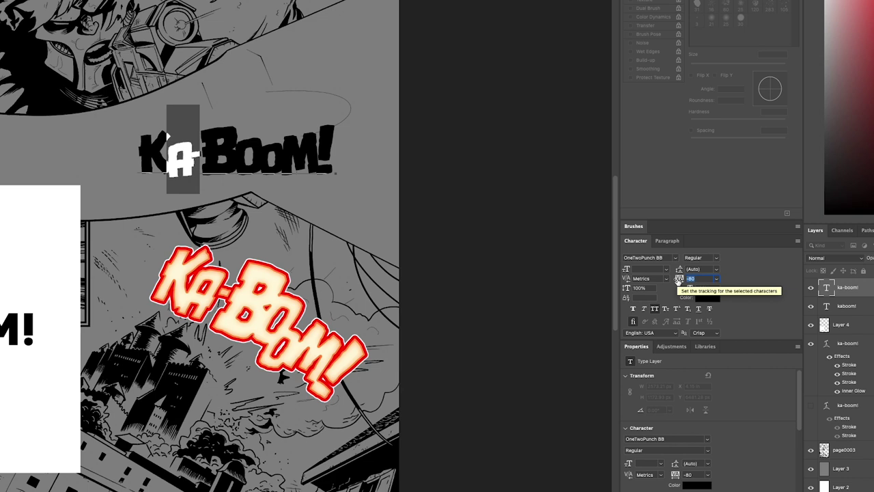
key(Up)
key(Up)
key(Up)
key(Up)
key(Up)
key(Up)
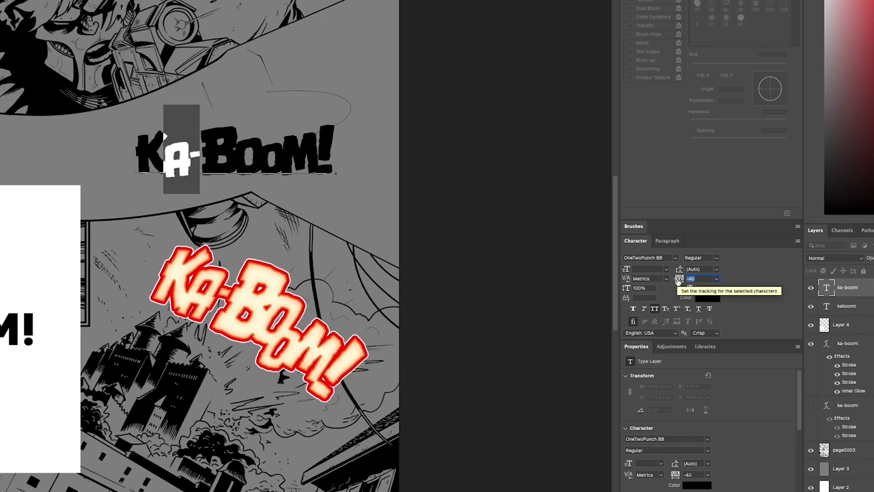
click(205, 161)
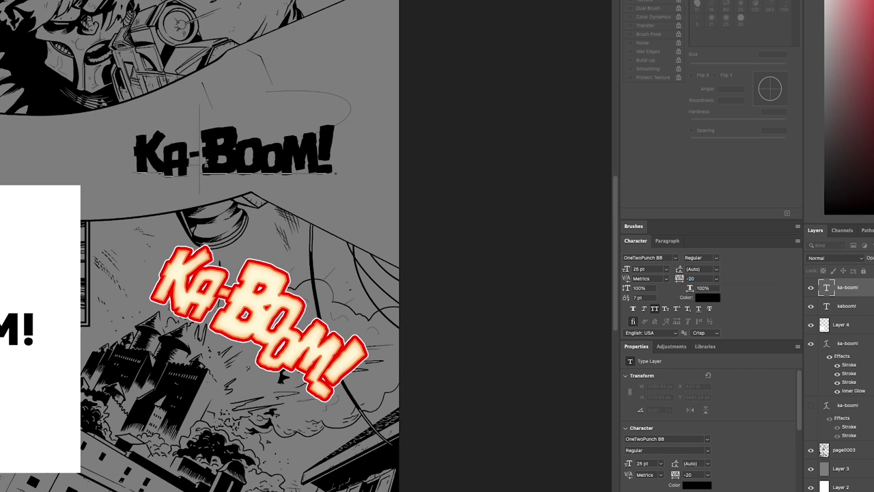
drag(207, 157, 193, 157)
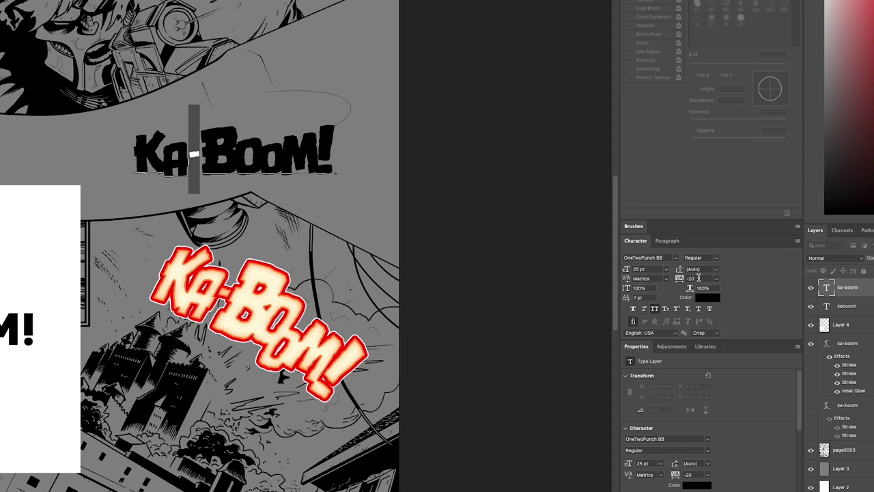
click(252, 158)
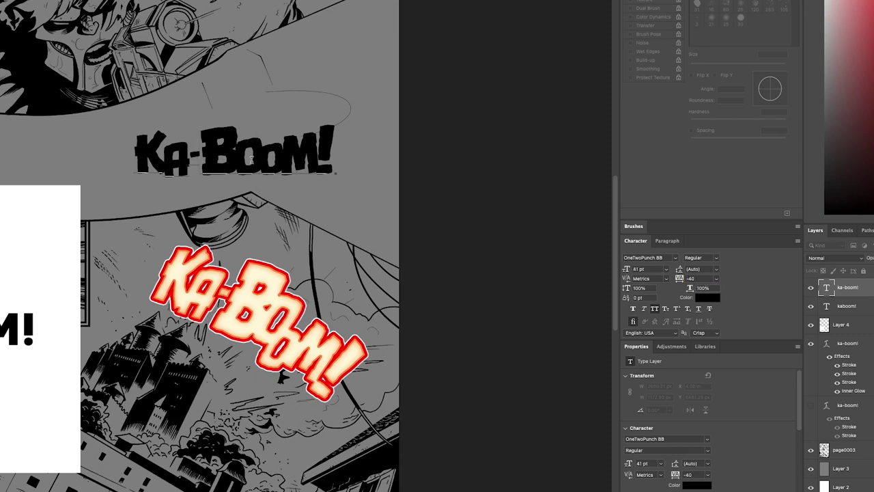
Enlarge the B of KA-BOOM! to 56 pt
drag(200, 158, 229, 157)
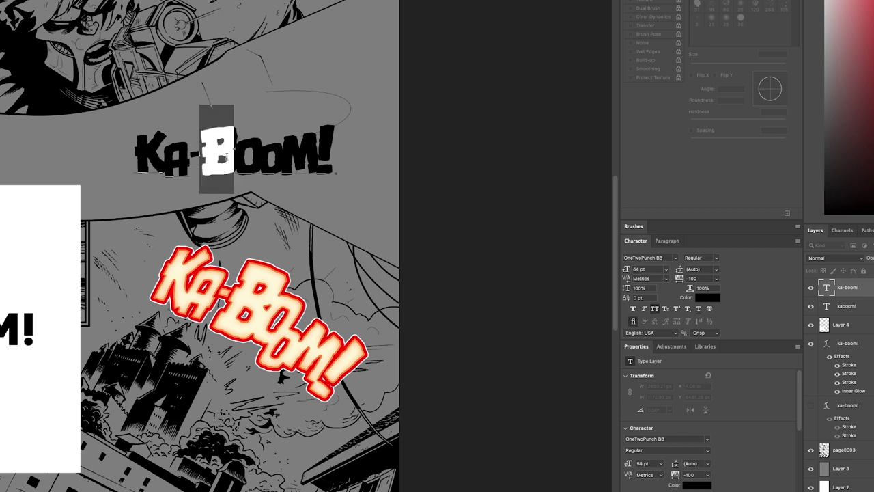
click(645, 269)
text(56)
key(Return)
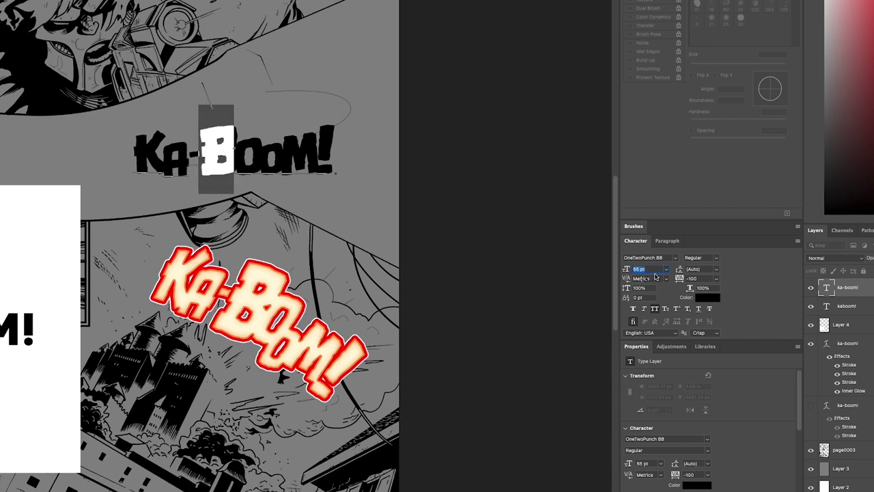
Set the first O to 37 pt and raise it 7 pt with baseline shift
click(265, 161)
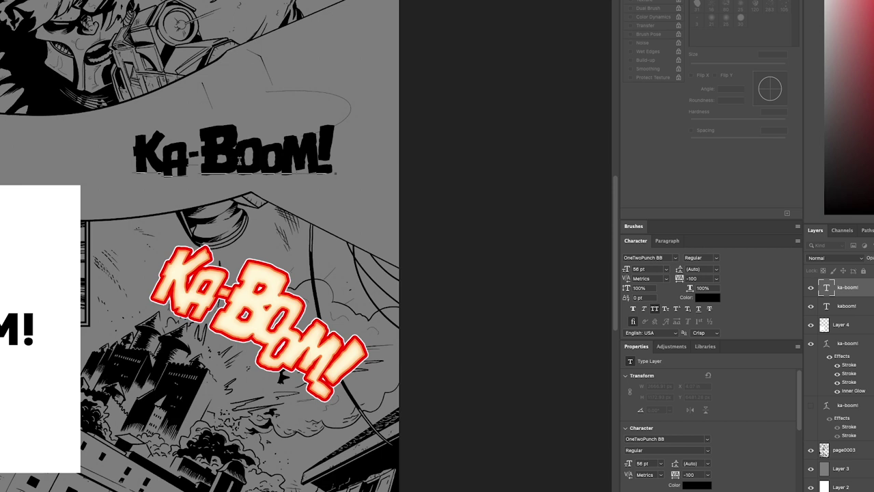
drag(237, 159, 261, 159)
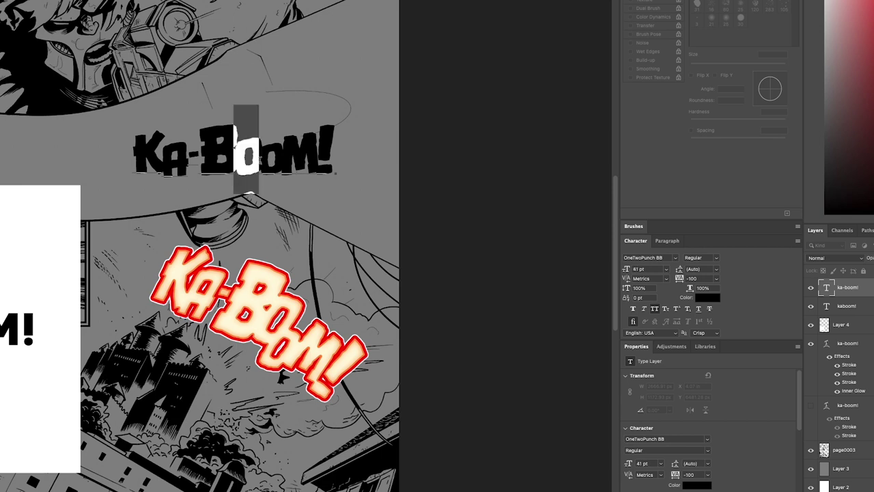
click(648, 269)
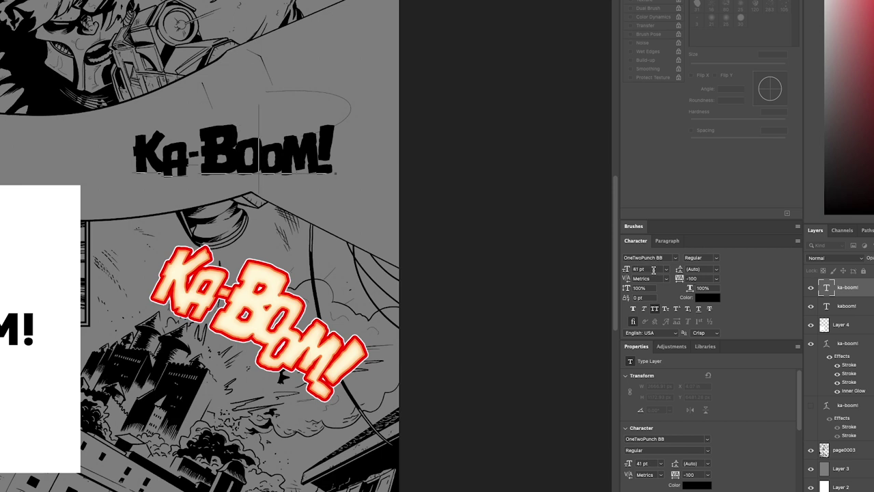
text(38)
key(Return)
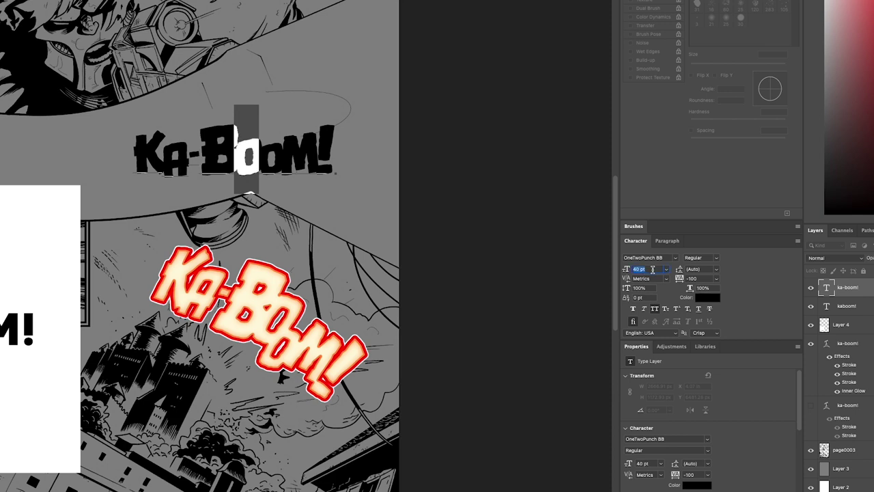
key(Down)
click(652, 299)
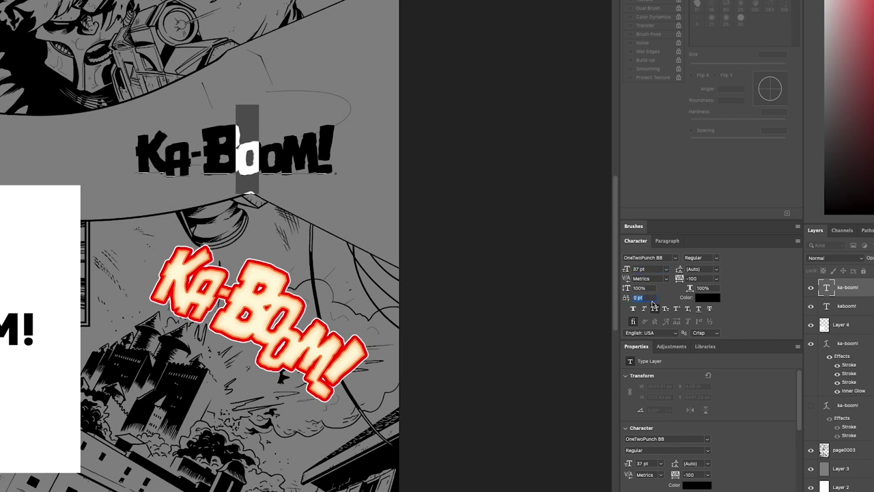
text(10)
key(Return)
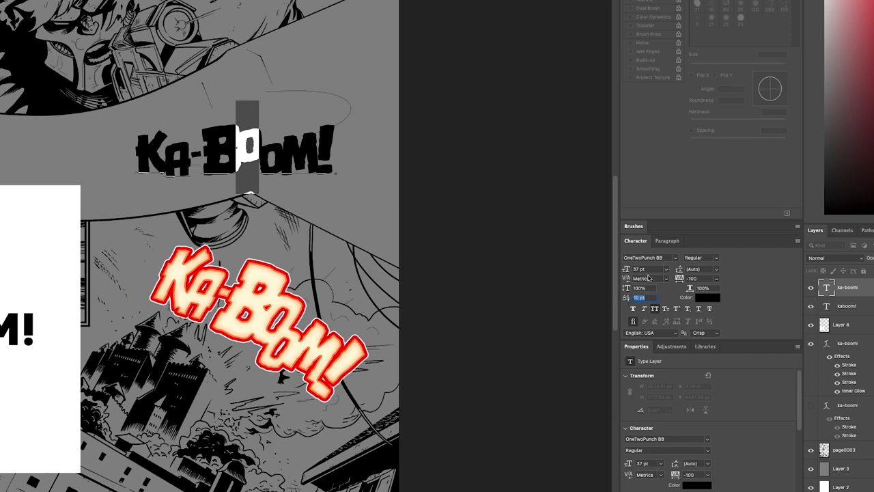
key(Down)
key(Down)
key(Down)
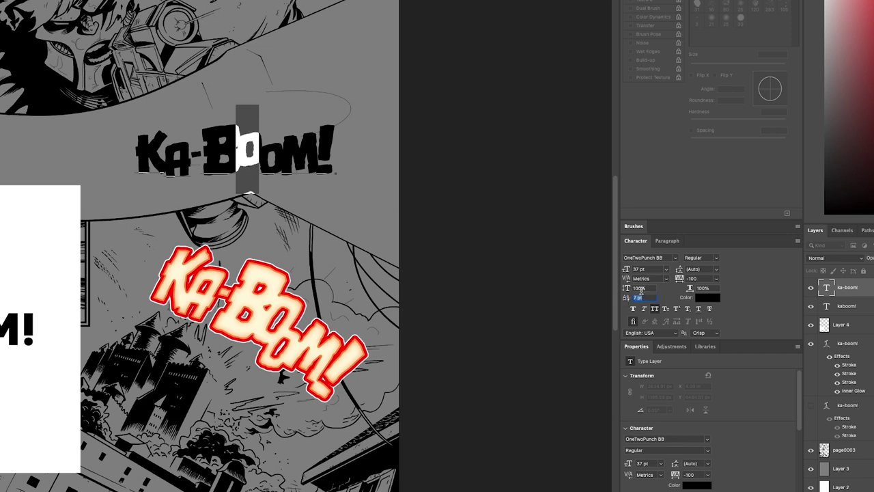
Drop the second O below the baseline with a negative baseline shift
click(314, 157)
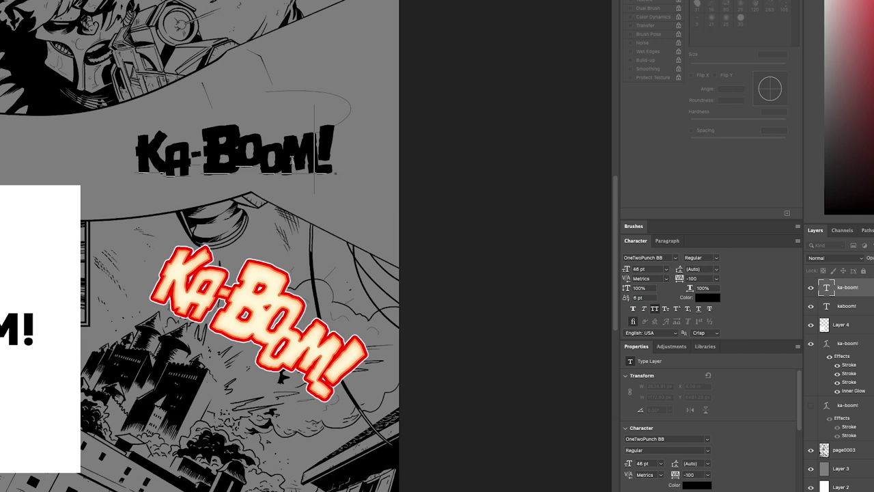
drag(259, 159, 275, 159)
click(640, 297)
key(Down)
key(Down)
key(Down)
key(Down)
key(Down)
key(Down)
key(Down)
key(Down)
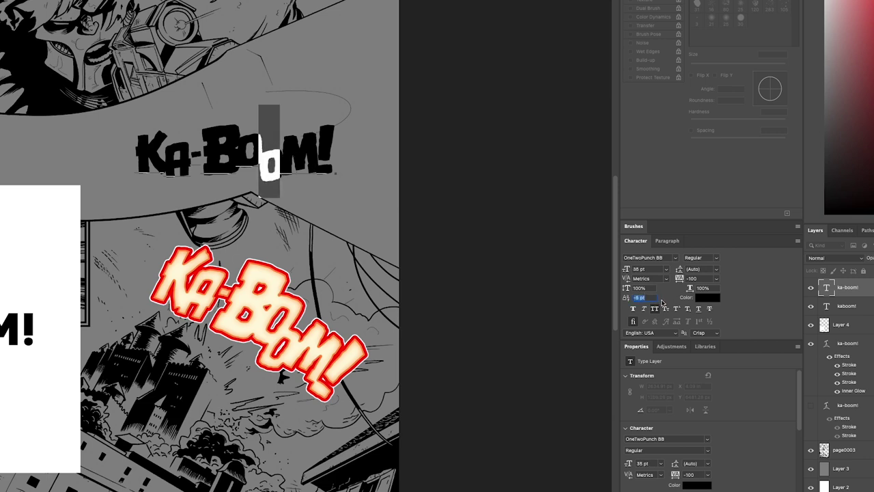
Tighten the first O's tracking to -200
click(321, 164)
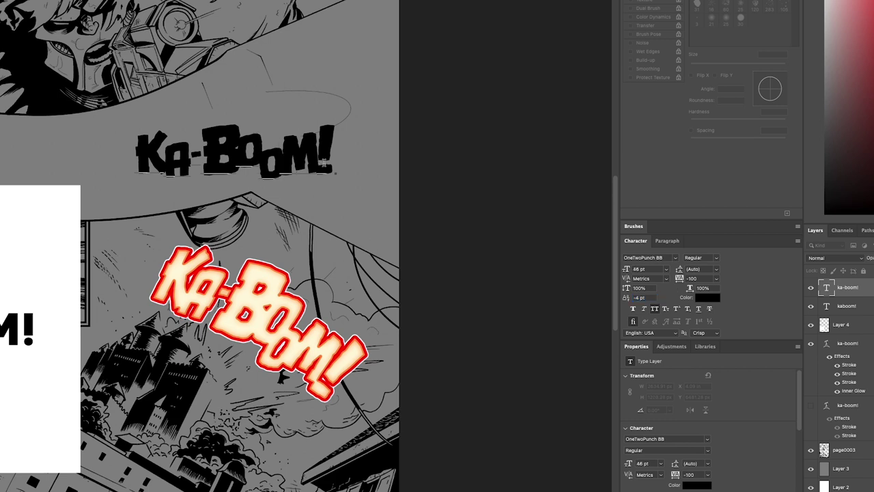
drag(237, 155, 257, 154)
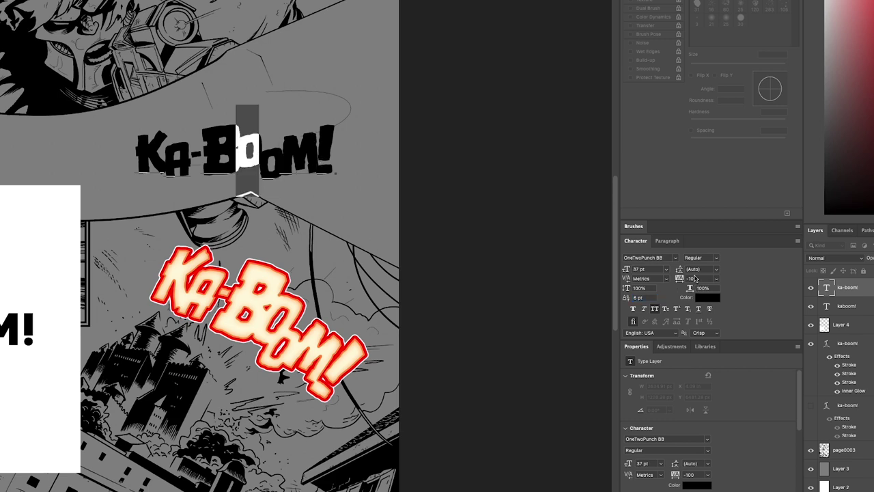
click(707, 279)
text(-140)
key(Return)
key(Down)
key(Down)
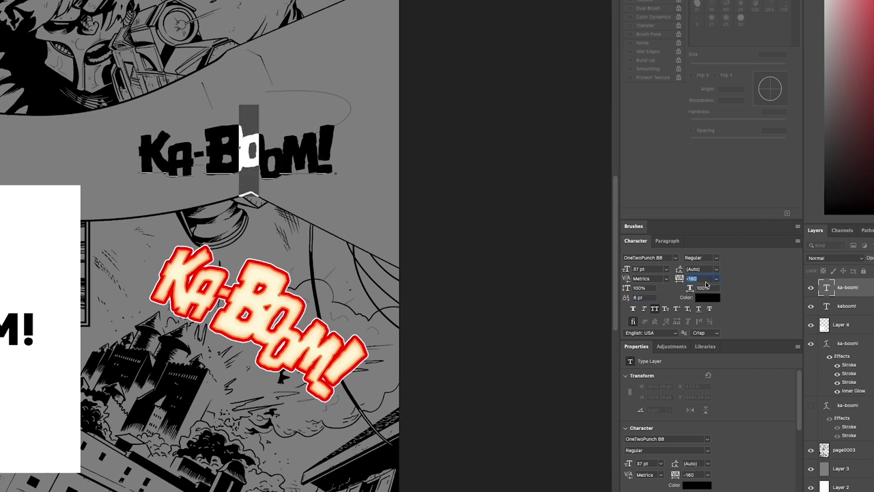
key(Down)
Set the M to 46 pt and raise it 2 pt with baseline shift
click(315, 140)
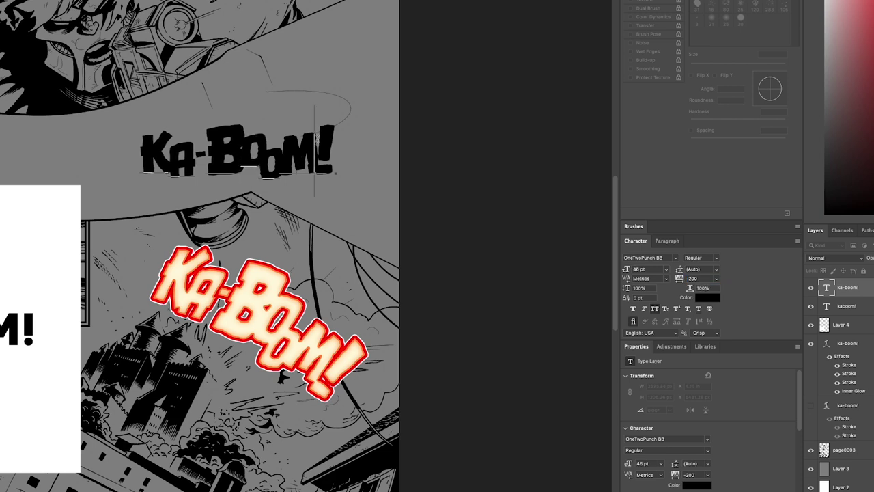
drag(286, 161, 308, 157)
key(ctrl+alt+Right)
click(649, 269)
key(Up)
key(Up)
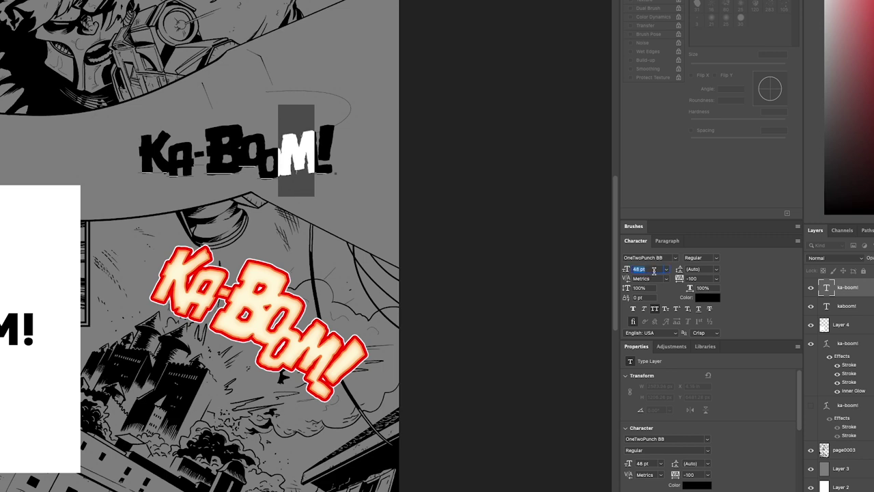
key(Down)
key(Down)
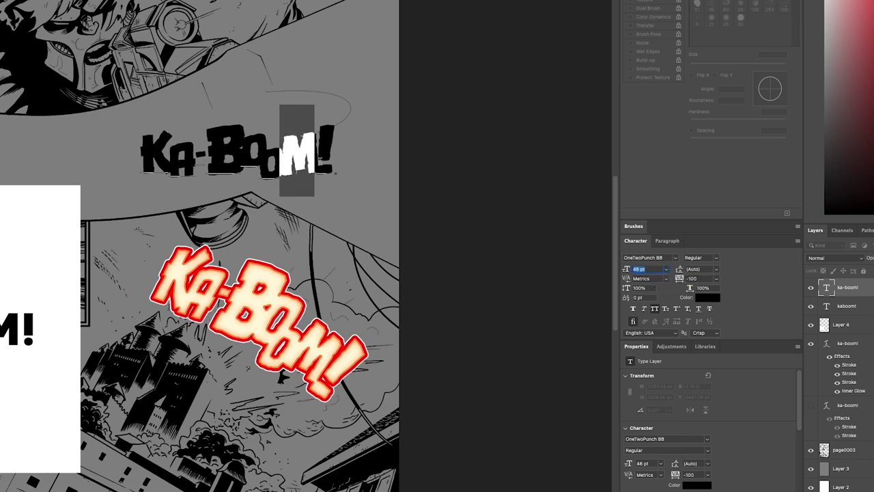
click(642, 298)
text(2)
key(Return)
click(330, 157)
Enlarge the exclamation mark to 58 pt and raise it 2 pt
key(shift+Left)
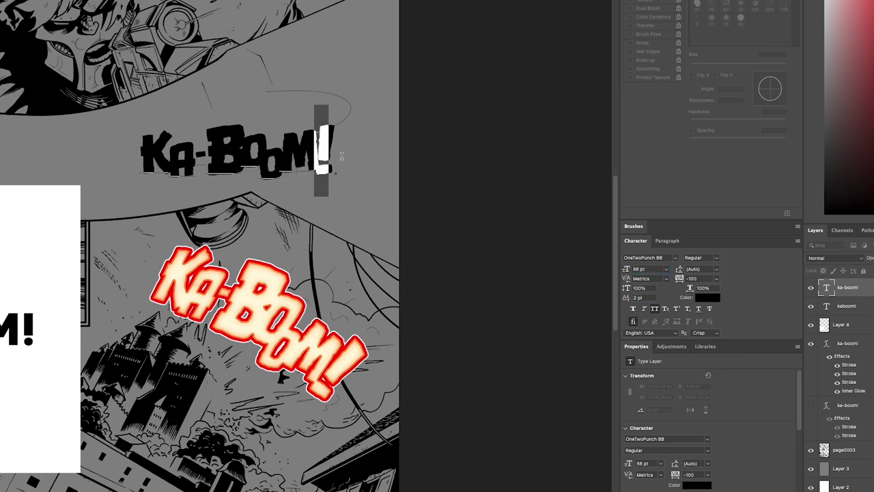
click(651, 297)
key(Up)
click(648, 269)
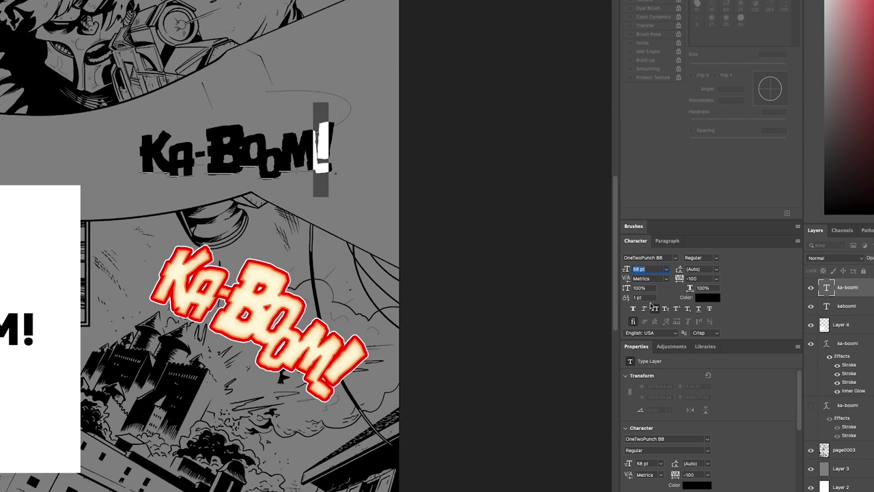
click(295, 153)
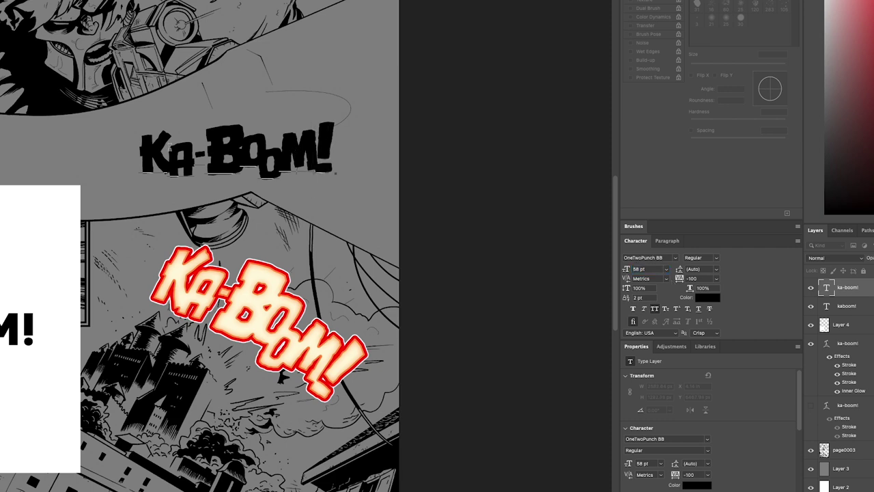
drag(168, 157, 140, 163)
Set the K to 60 pt, 0 pt baseline shift and -180 tracking
click(649, 271)
text(60)
key(Return)
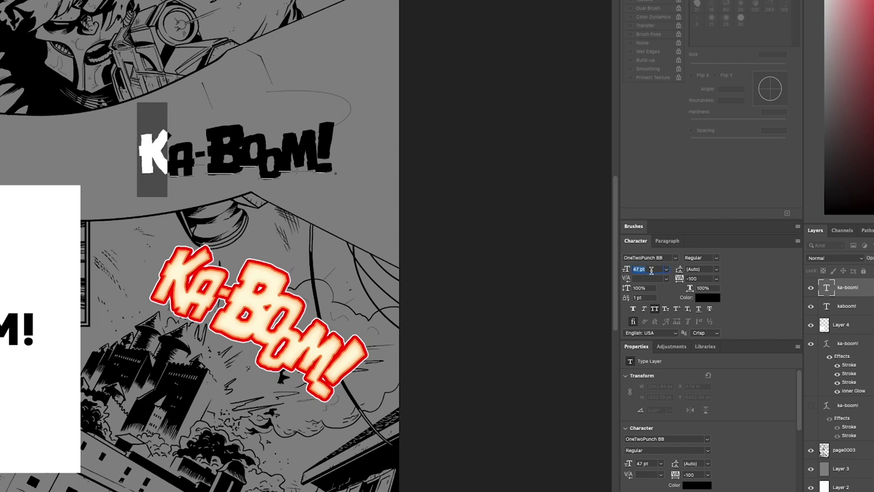
click(645, 298)
text(0)
key(Return)
click(696, 278)
text(-160)
key(Return)
key(Down)
key(Down)
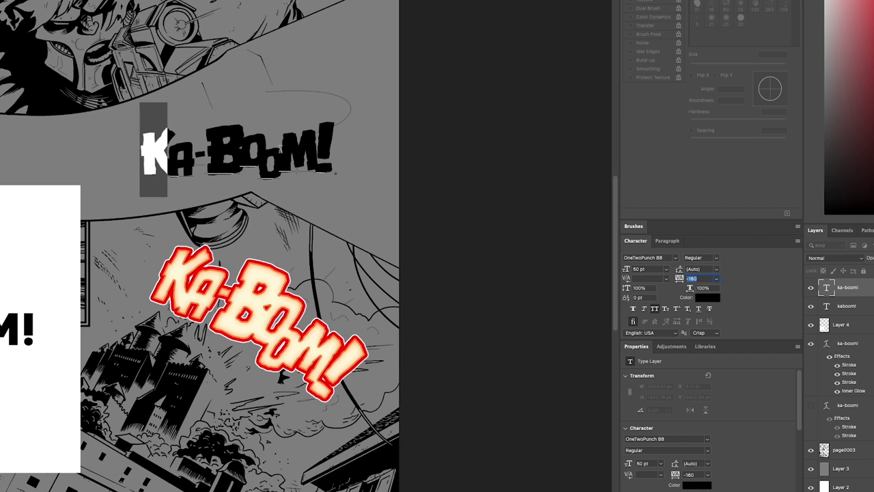
click(280, 150)
Tighten the hyphen's tracking to -80
drag(186, 158, 168, 134)
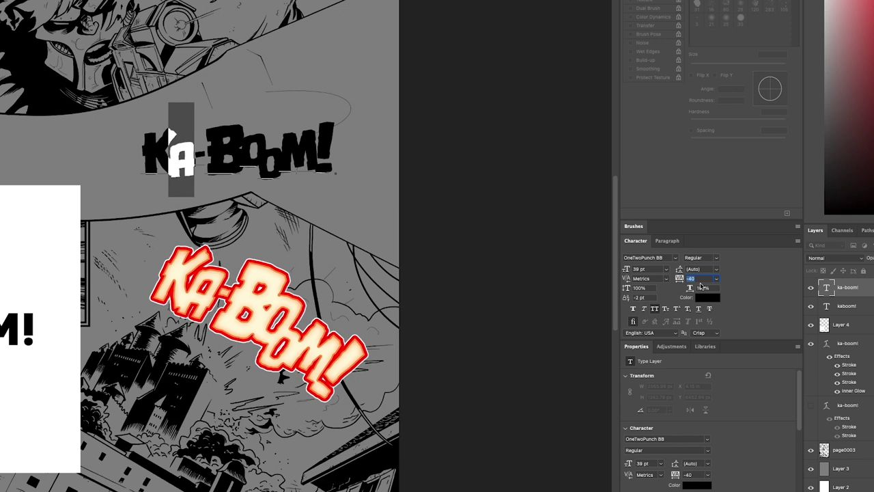
double_click(204, 157)
drag(195, 157, 205, 157)
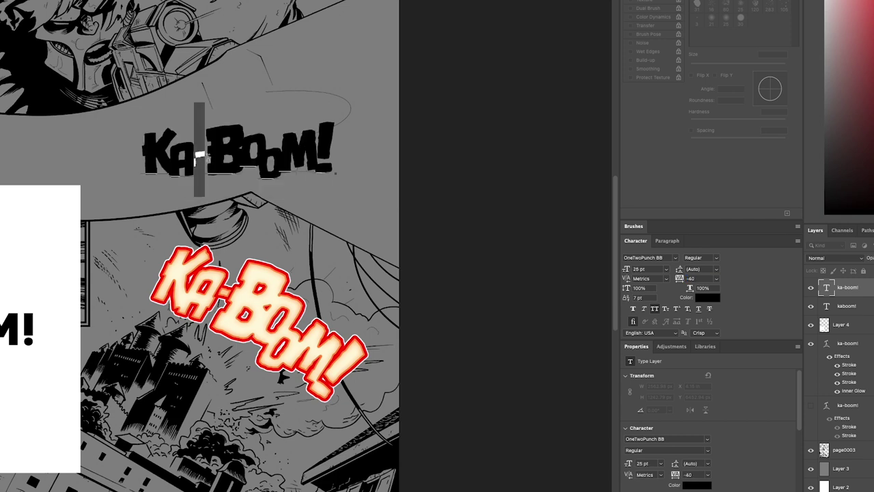
click(691, 279)
text(-60)
key(Return)
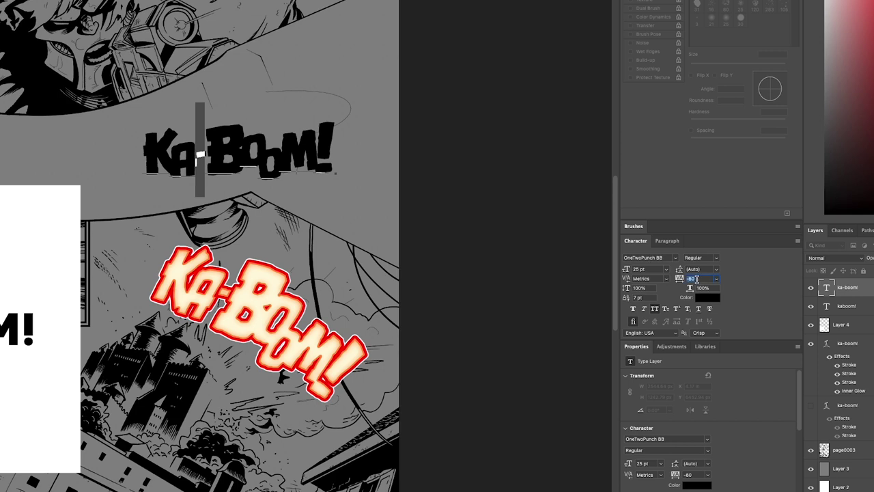
key(Escape)
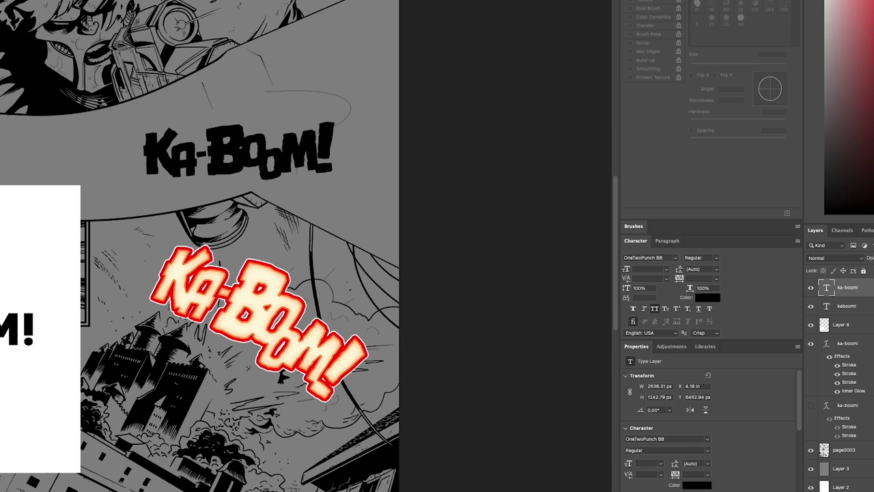
Set the second O's tracking to -160 and commit the text edits
drag(280, 161, 263, 162)
click(693, 278)
key(Down)
key(Down)
key(Down)
key(Down)
key(Down)
key(Down)
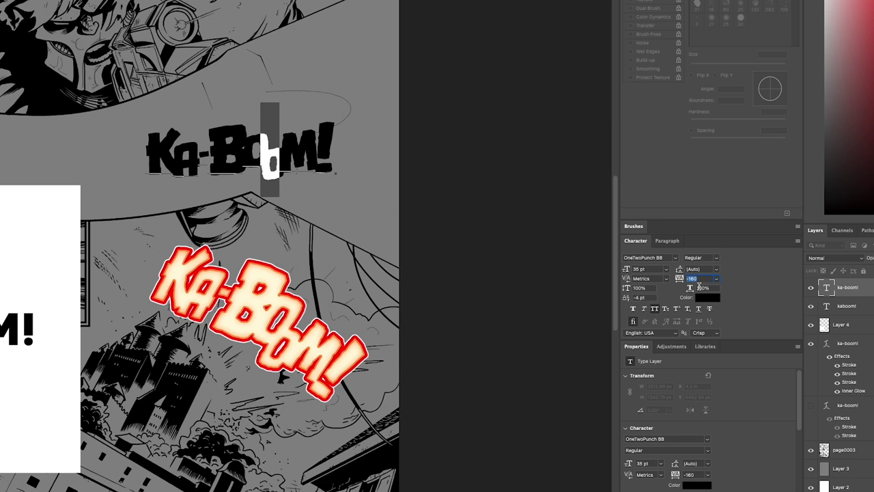
click(314, 147)
key(Escape)
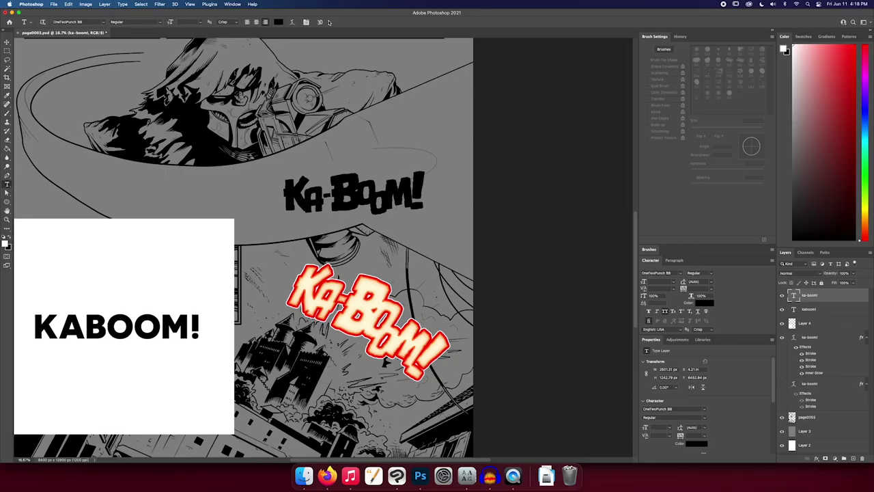
Nudge the black KA-BOOM! layer slightly into its final spot in the panel
key(v)
mouse_move(408, 200)
mouse_down()
mouse_move(405, 192)
mouse_move(411, 199)
mouse_up()
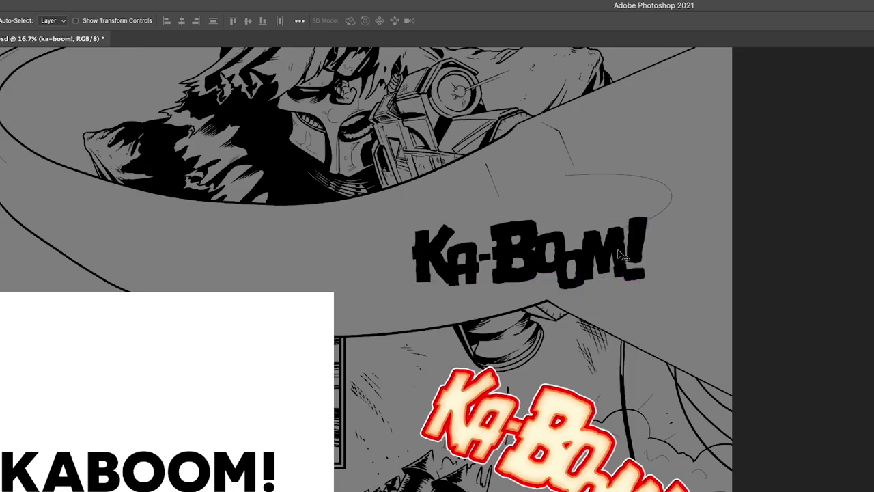
key(t)
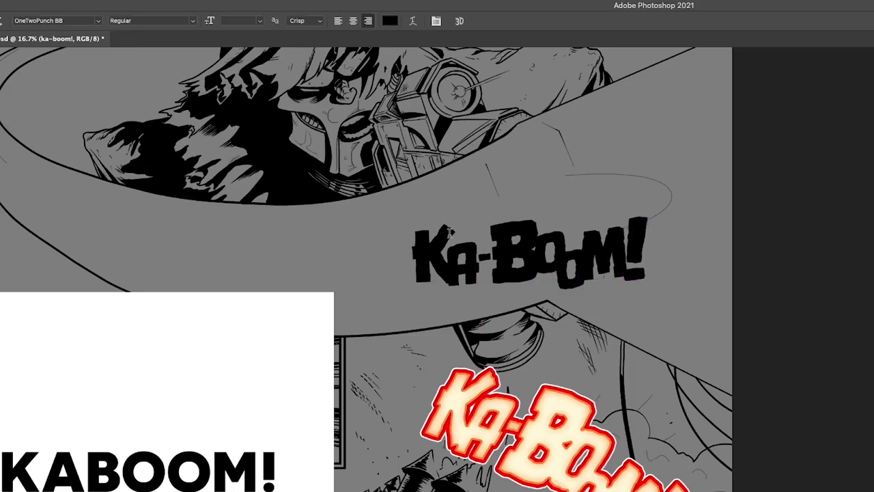
Change the Ka-Boom! text colour to a bright pale yellow in the Color Picker
click(388, 23)
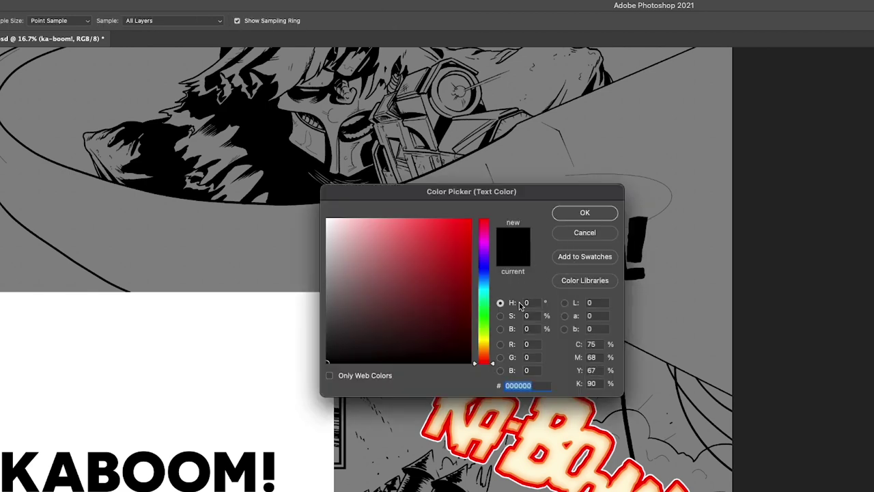
drag(410, 284, 454, 237)
drag(540, 197, 635, 359)
mouse_move(553, 395)
mouse_down()
mouse_move(481, 441)
mouse_move(503, 445)
mouse_move(460, 446)
mouse_up()
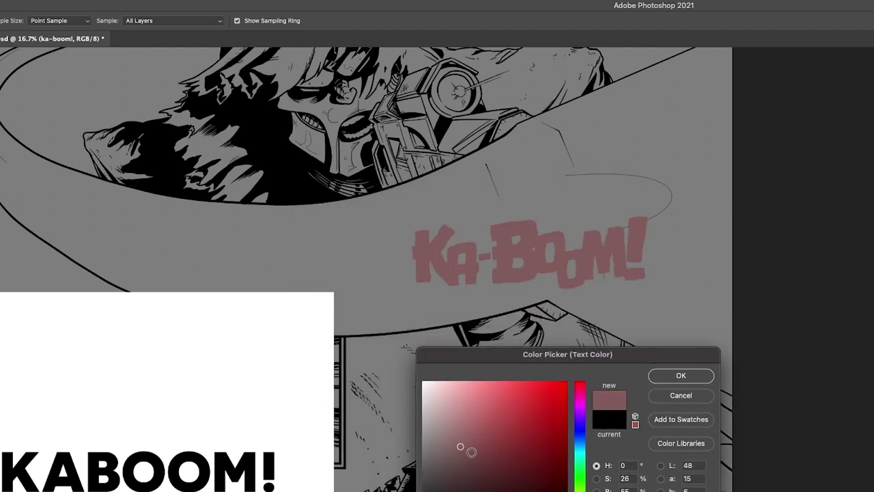
click(579, 489)
mouse_move(568, 394)
mouse_down()
mouse_move(577, 377)
mouse_move(482, 382)
mouse_up()
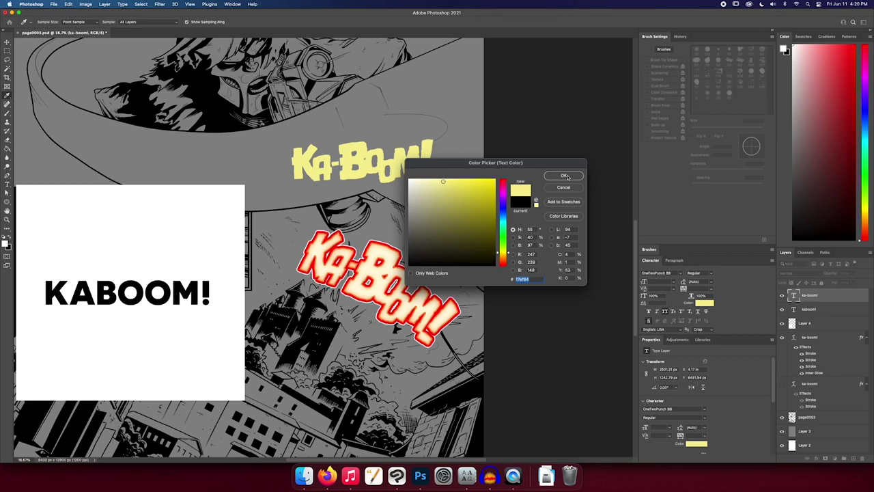
click(566, 177)
key(v)
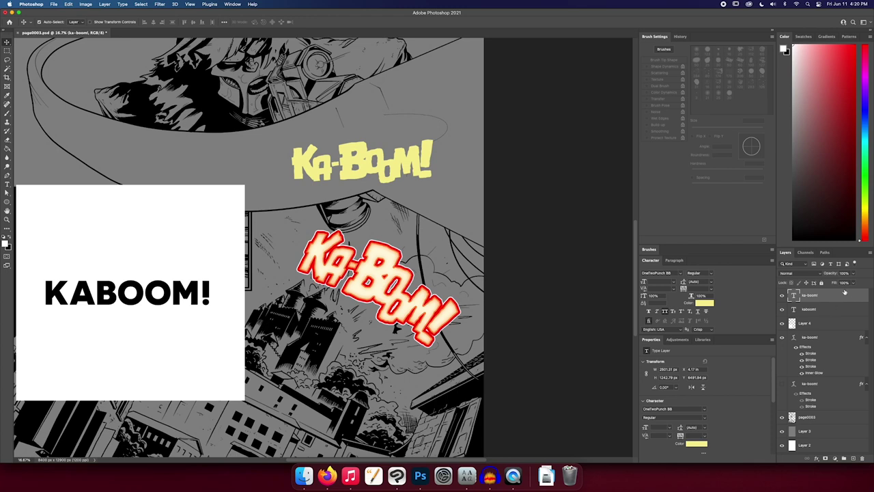
Select all the Ka-Boom! text on the top layer, then commit the edit
double_click(808, 296)
double_click(794, 297)
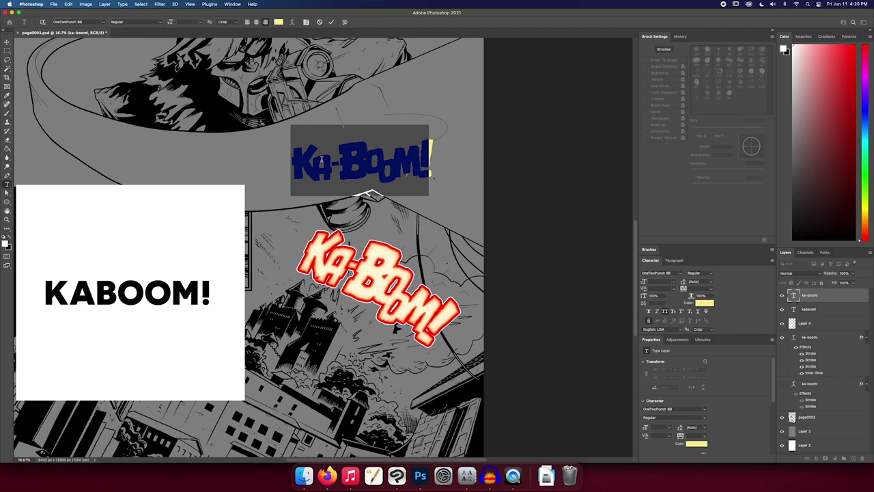
click(348, 165)
key(ctrl+Return)
key(v)
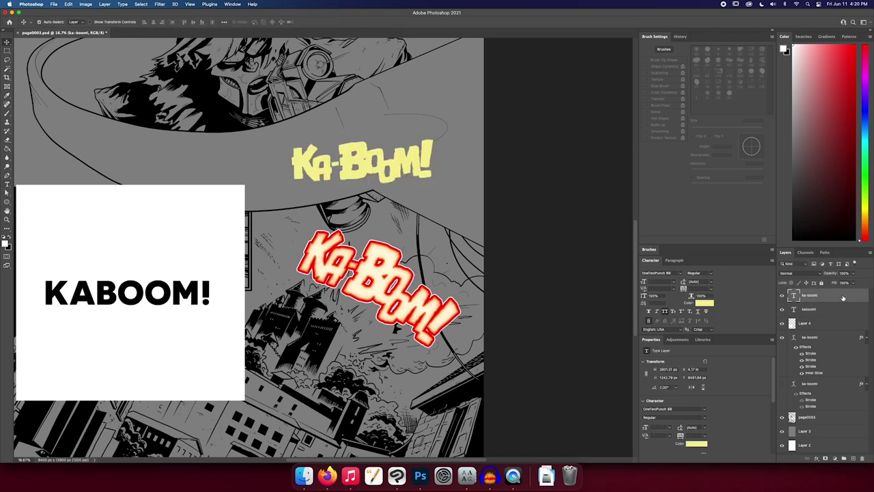
Add a 50 px white Outside Stroke in Normal blend mode to the ka-boom! layer
double_click(842, 298)
drag(463, 177, 442, 202)
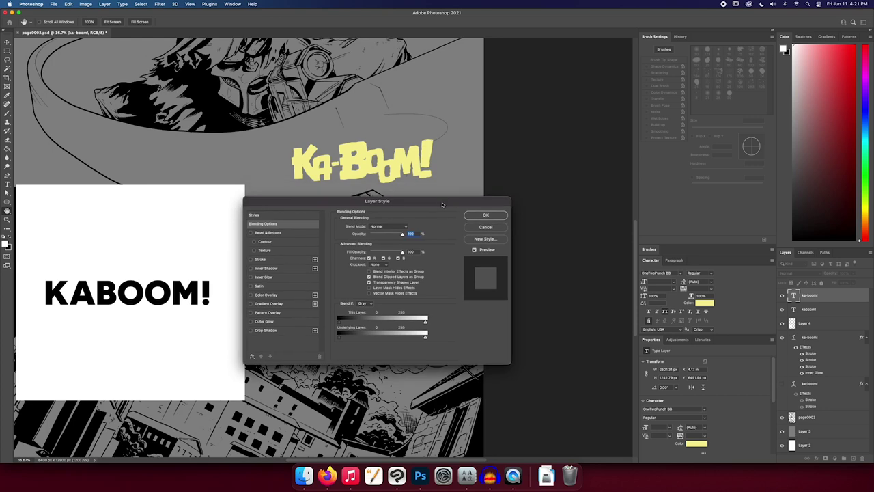
drag(357, 204, 352, 227)
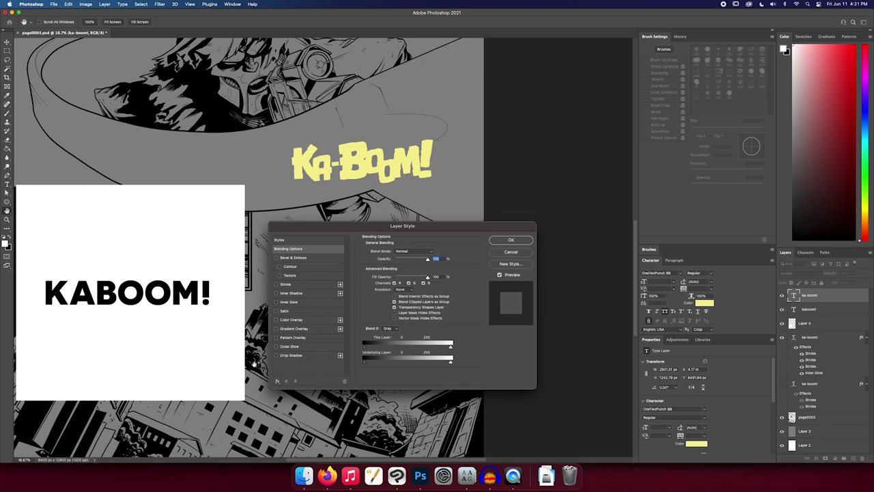
drag(415, 229, 595, 175)
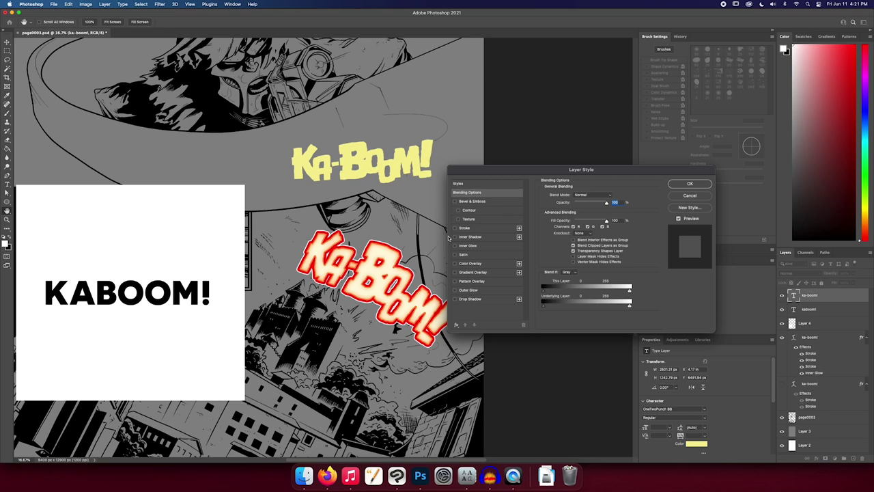
click(455, 228)
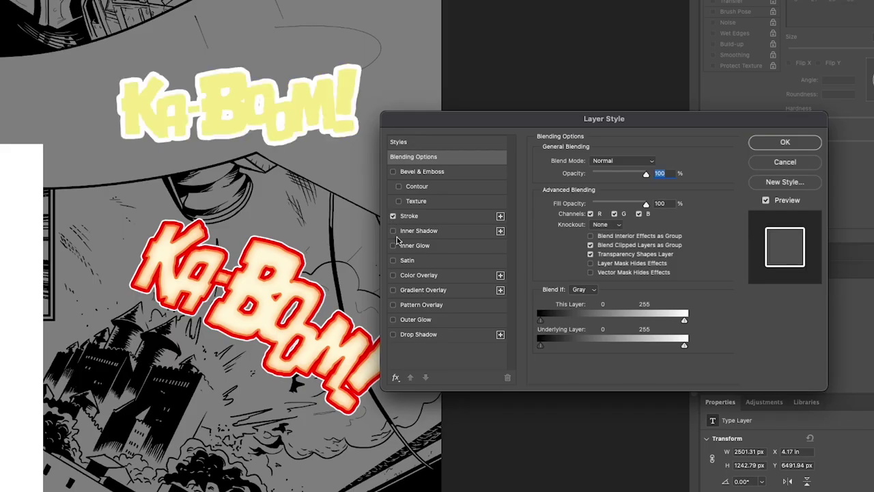
click(428, 219)
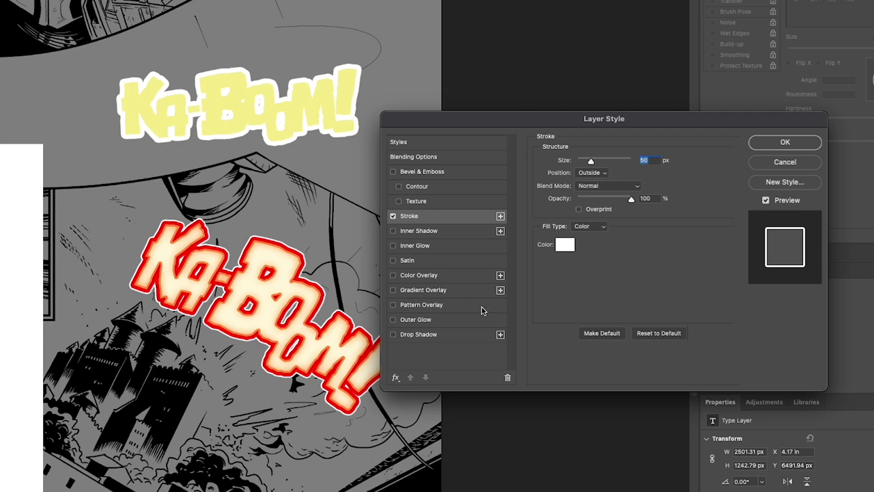
click(614, 186)
click(676, 185)
Duplicate the Stroke effect to create a second stroke and select it
click(501, 217)
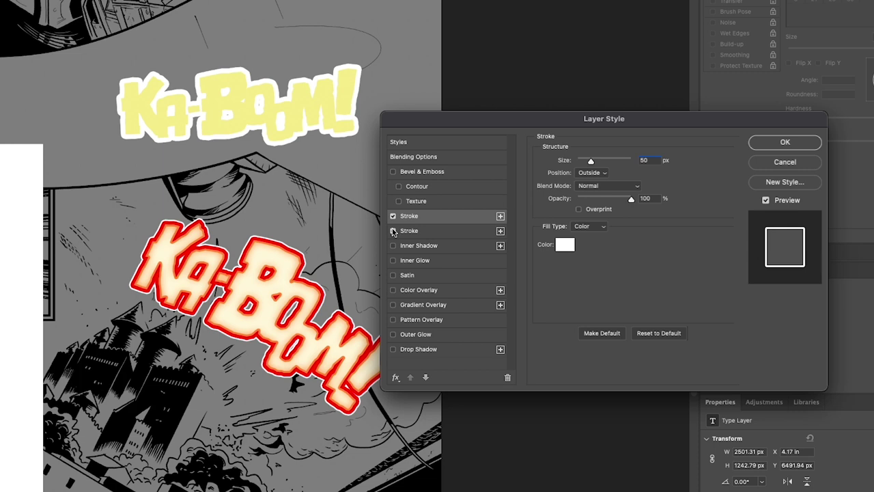
click(427, 229)
click(427, 218)
click(428, 228)
click(429, 219)
click(428, 229)
click(429, 219)
Make the second stroke a warm red at 35 px size
click(565, 245)
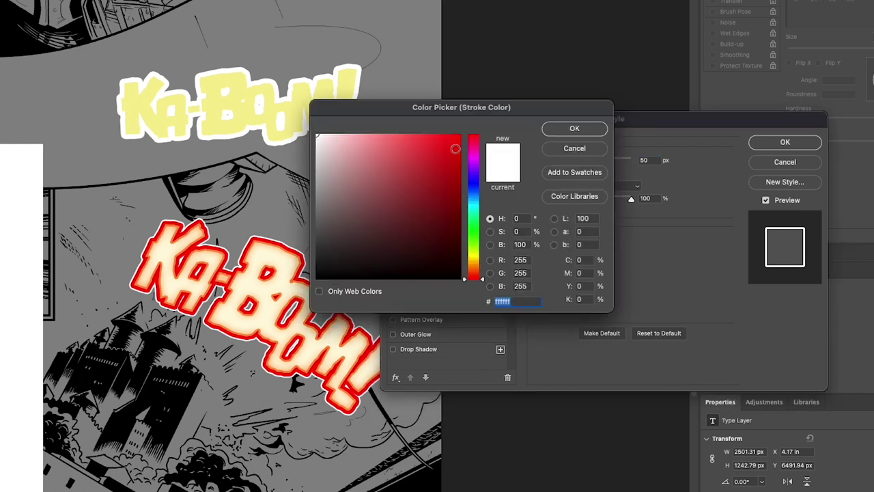
click(451, 150)
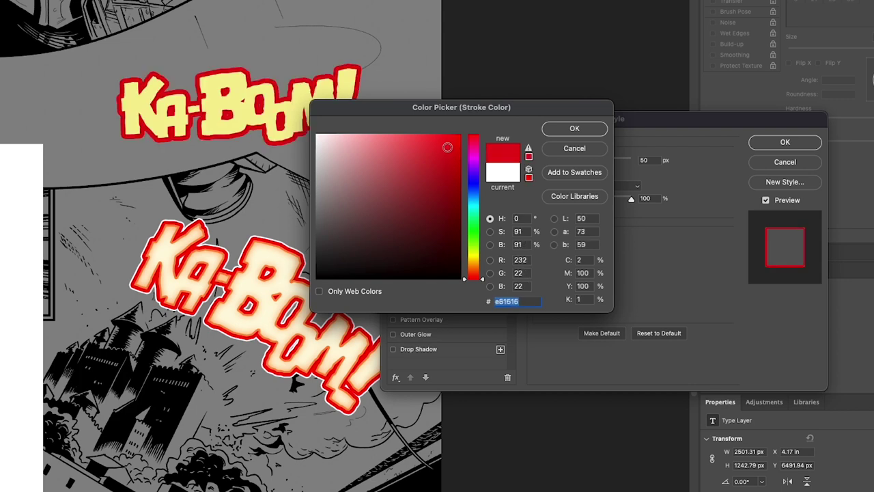
click(477, 277)
click(476, 275)
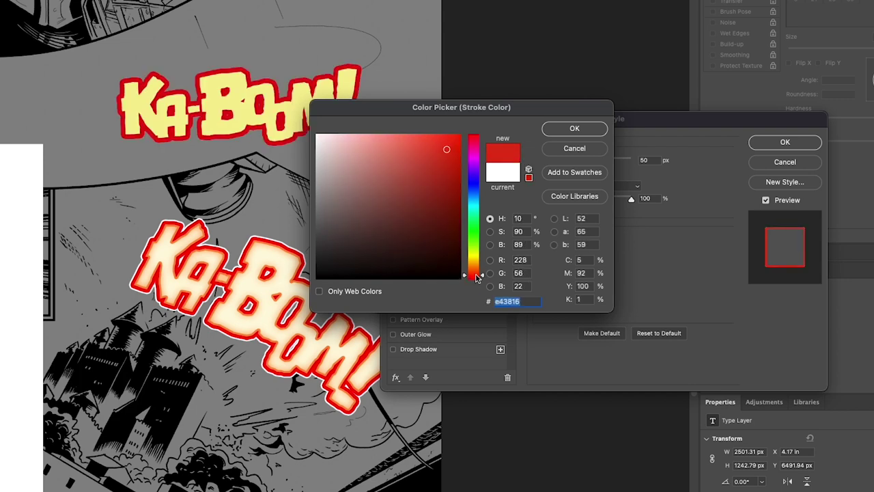
click(442, 151)
drag(441, 151, 445, 144)
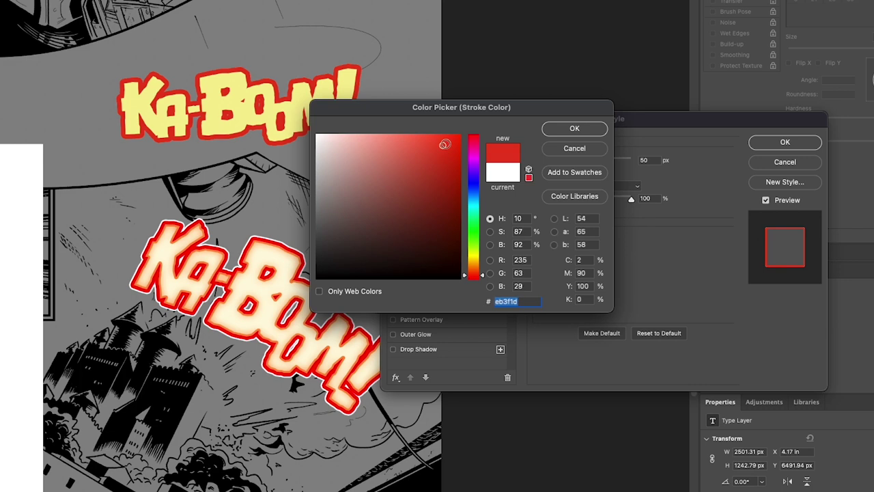
click(568, 130)
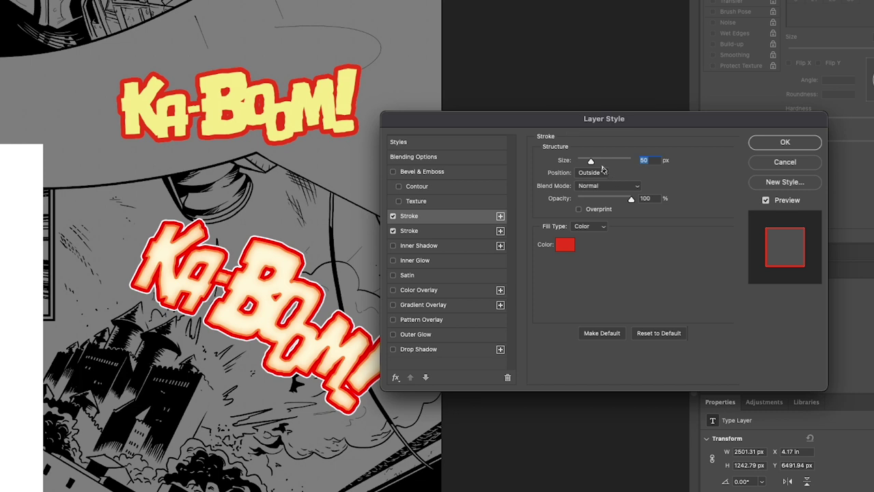
drag(591, 162, 588, 162)
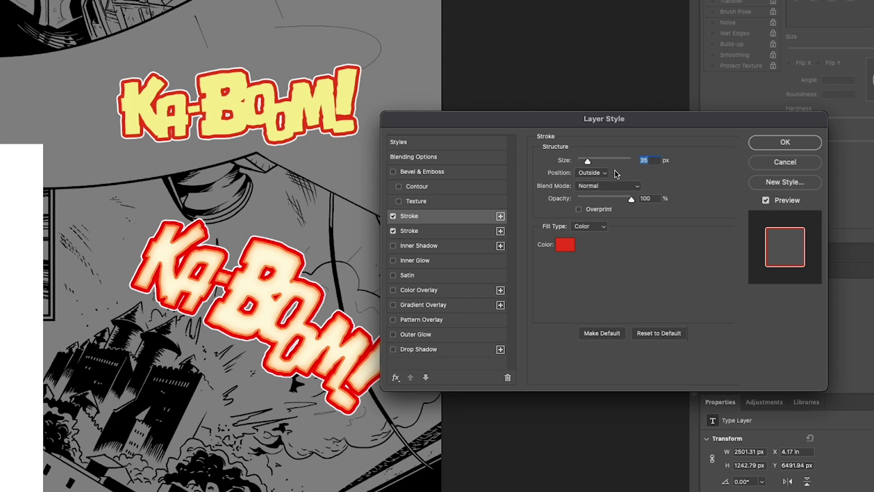
key(Up)
key(Up)
key(Up)
key(Up)
key(Up)
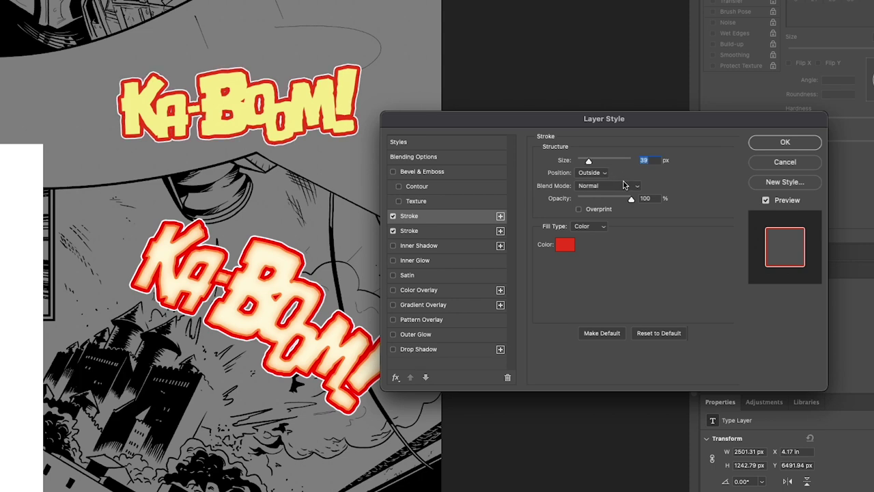
key(Down)
key(Down)
key(Down)
key(Down)
key(Down)
key(Down)
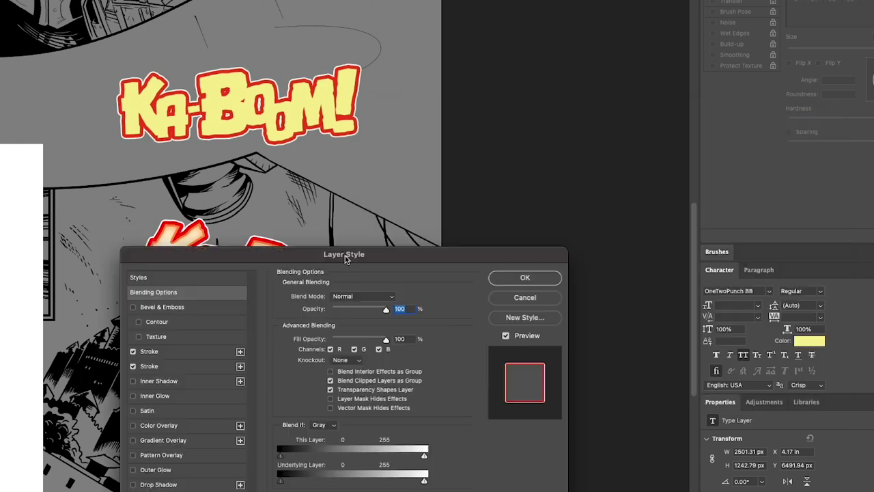
drag(468, 228, 582, 89)
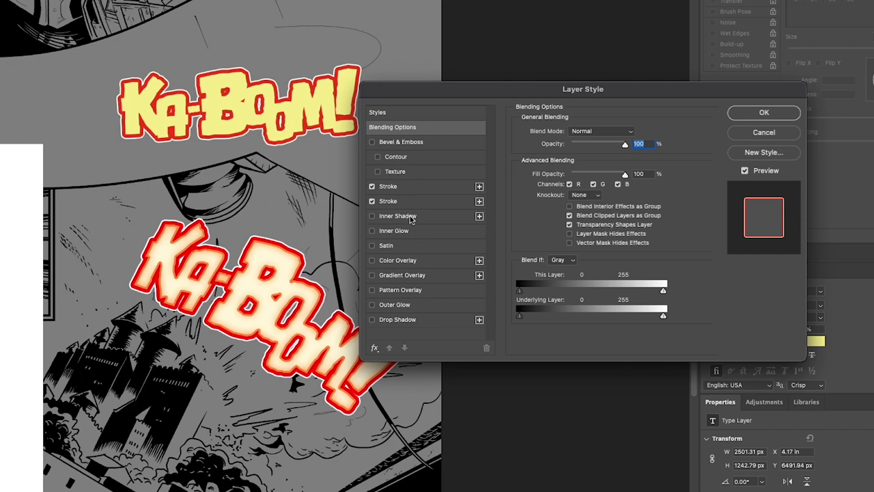
Add a third Stroke effect positioned Inside the letters
click(394, 187)
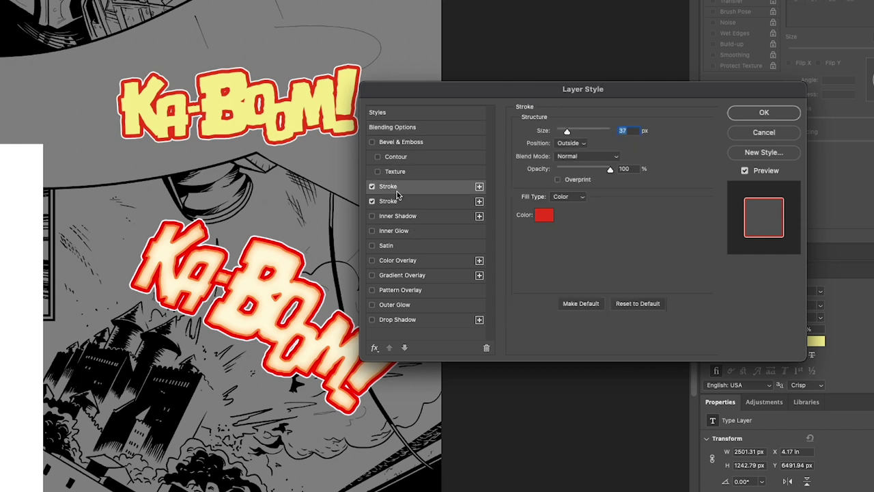
click(479, 186)
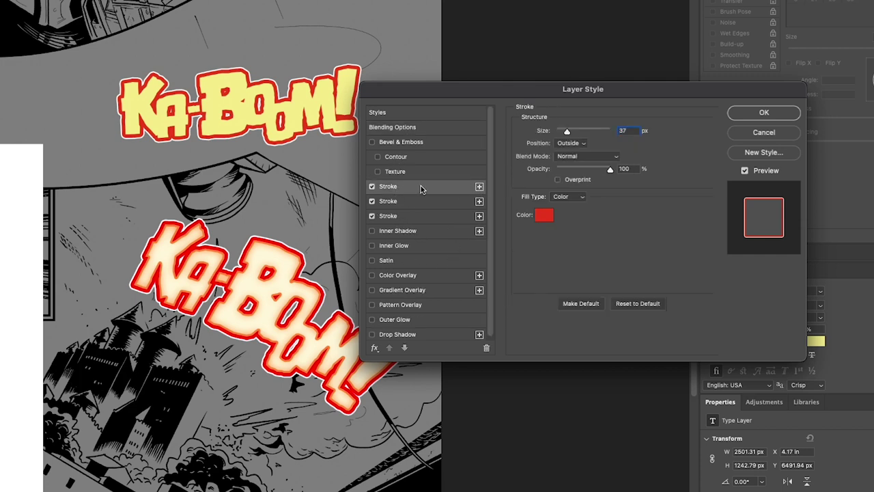
click(580, 146)
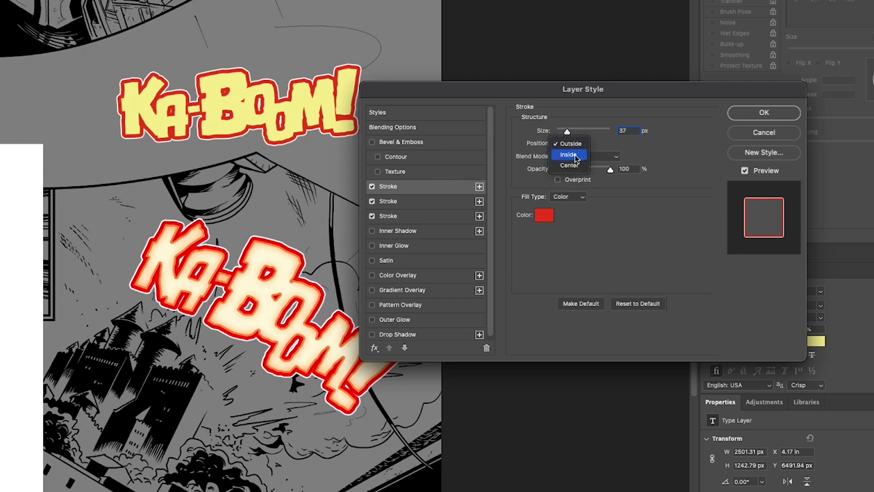
click(569, 155)
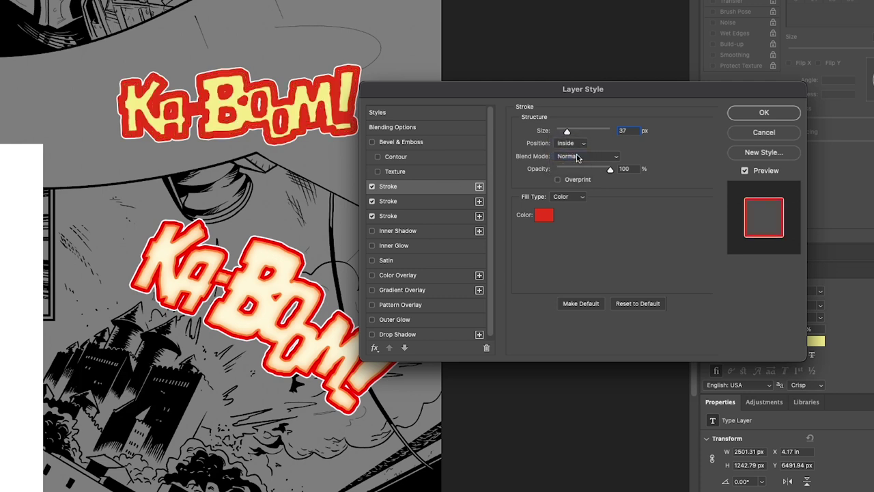
Give the inner stroke a light orange colour and a 16 px size
click(544, 215)
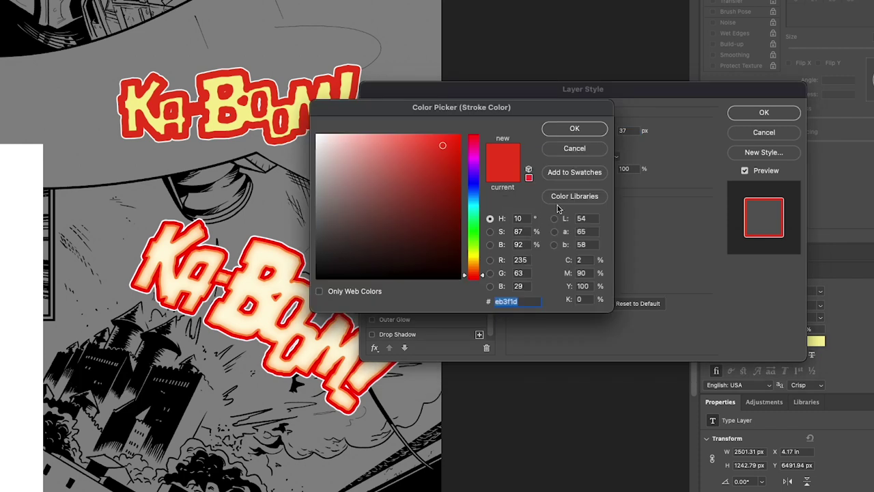
drag(478, 271, 478, 267)
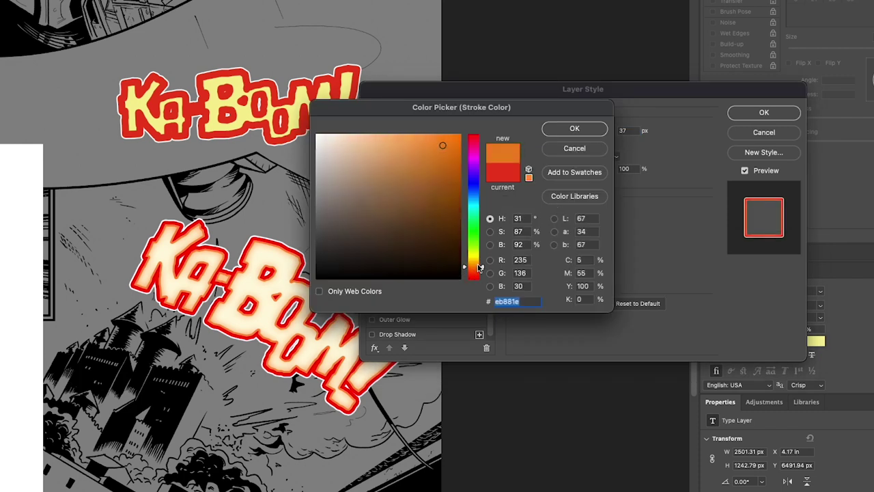
click(437, 149)
drag(437, 149, 406, 134)
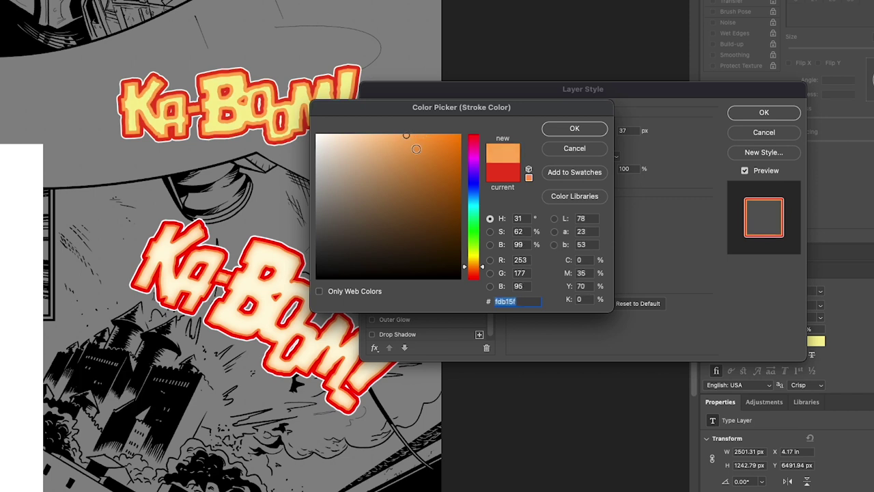
click(574, 129)
drag(566, 134, 562, 134)
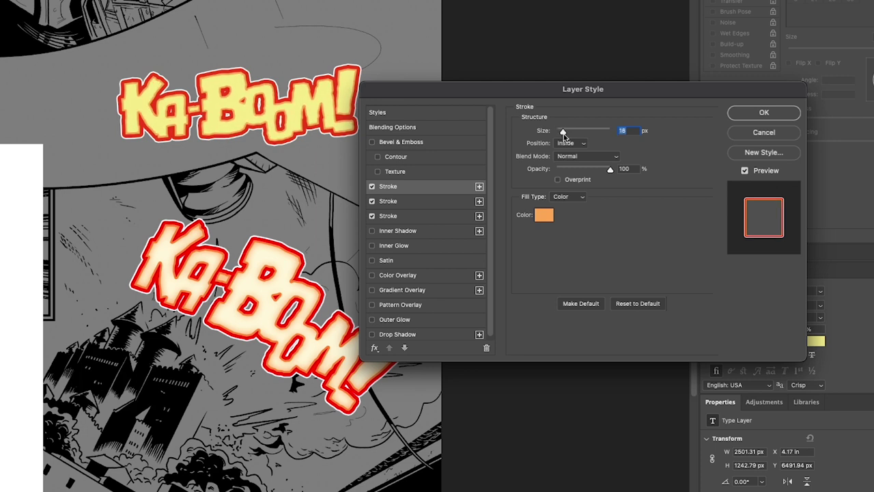
drag(563, 134, 564, 135)
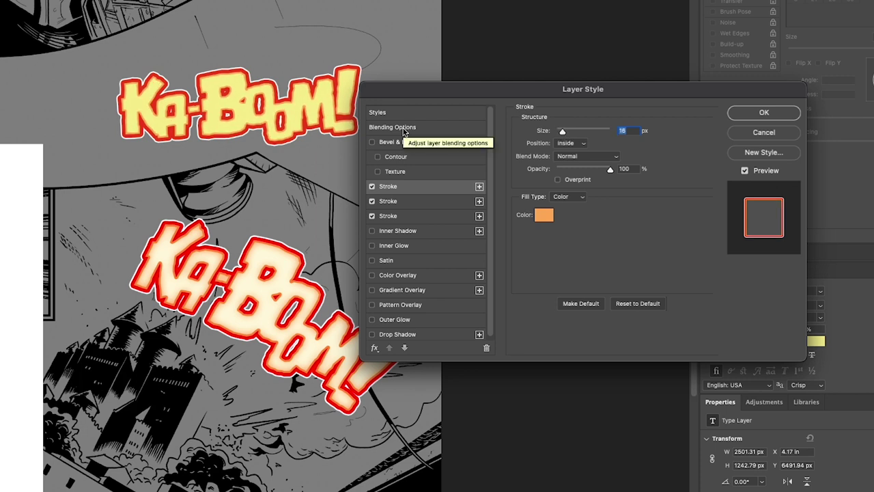
Add a near-white Inner Glow from Center, 183 px size, 70% opacity, and apply the style
click(396, 247)
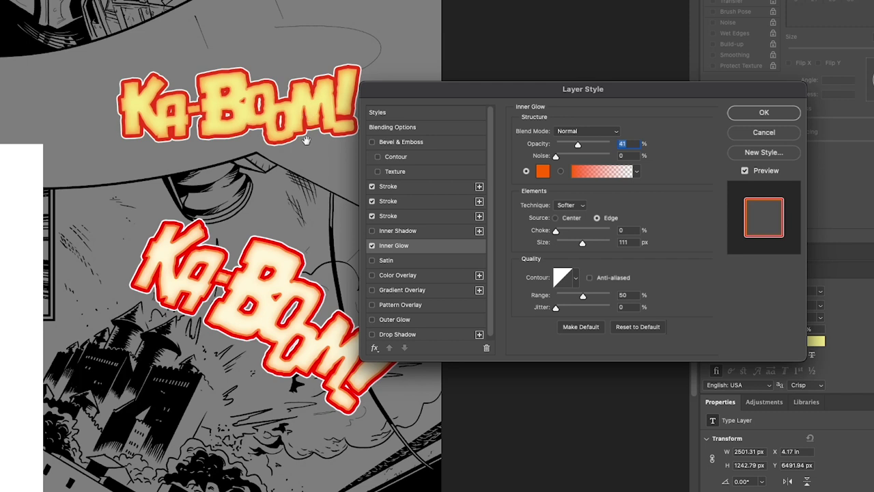
click(542, 171)
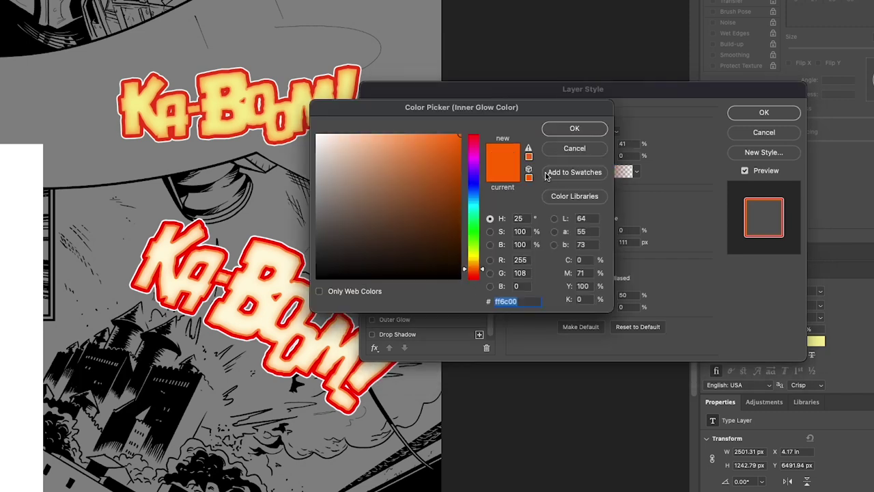
click(325, 135)
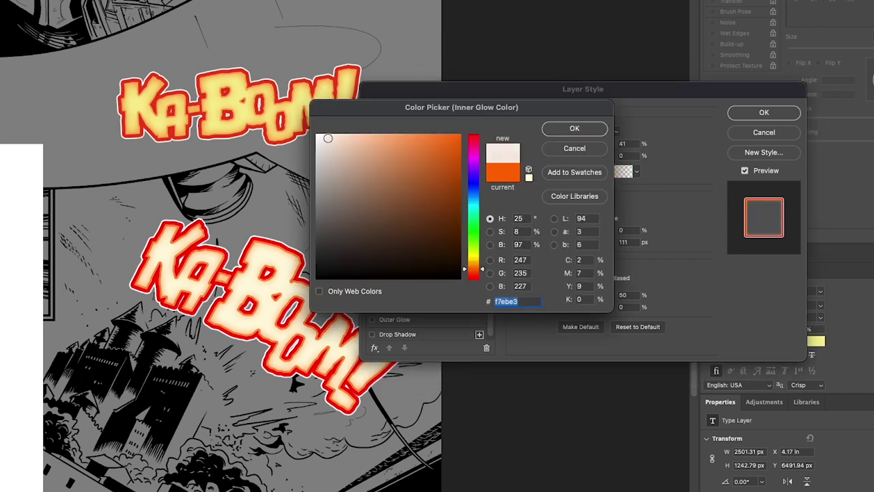
click(476, 259)
drag(475, 259, 478, 254)
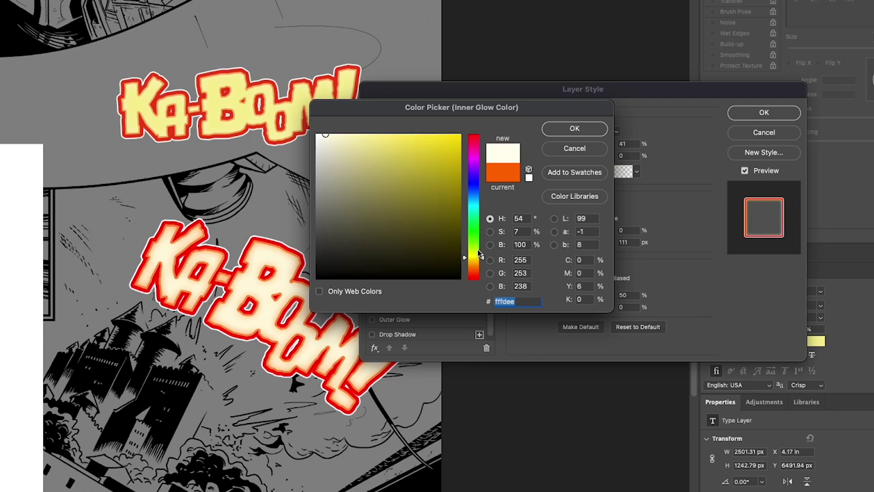
click(569, 129)
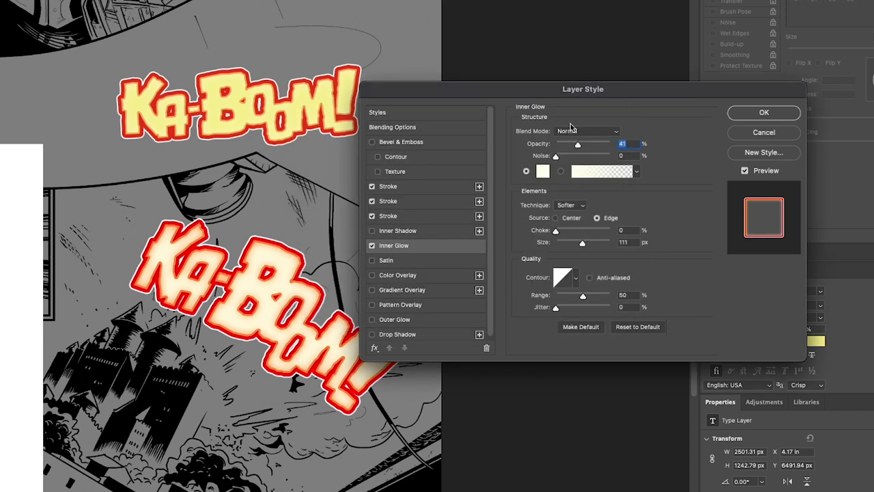
click(559, 220)
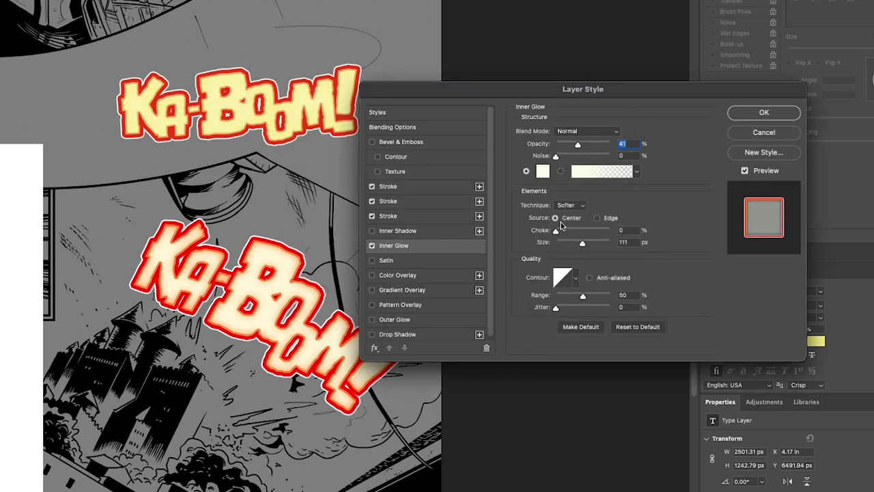
mouse_move(582, 243)
mouse_down()
mouse_move(559, 247)
mouse_move(597, 243)
mouse_up()
drag(578, 144, 594, 146)
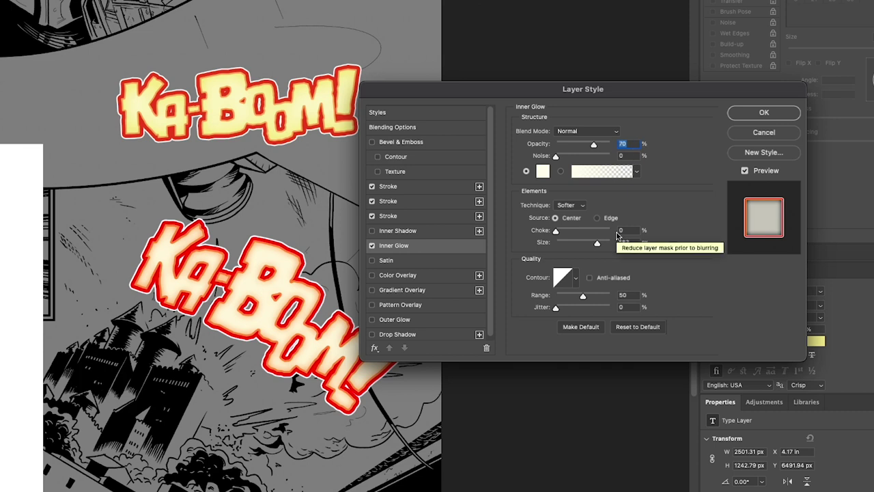
key(Return)
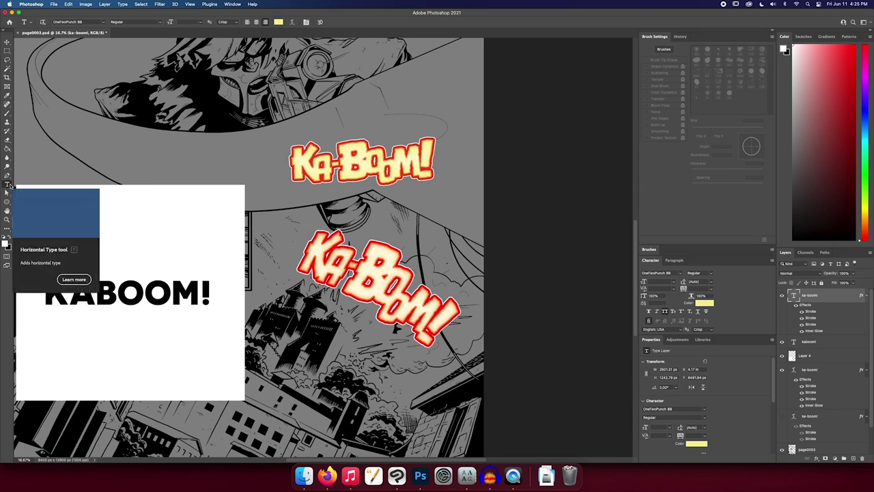
Warp the upper KA-BOOM! with the Arc Upper style at +47 bend
click(292, 23)
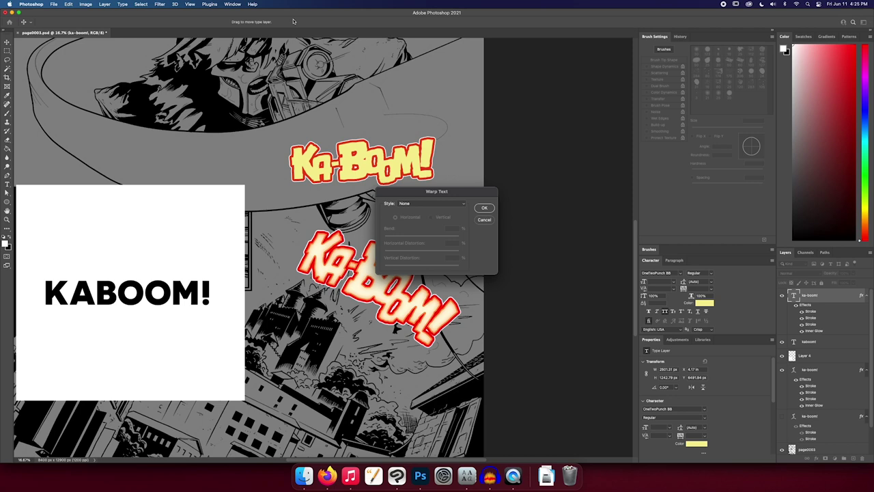
drag(469, 194, 568, 174)
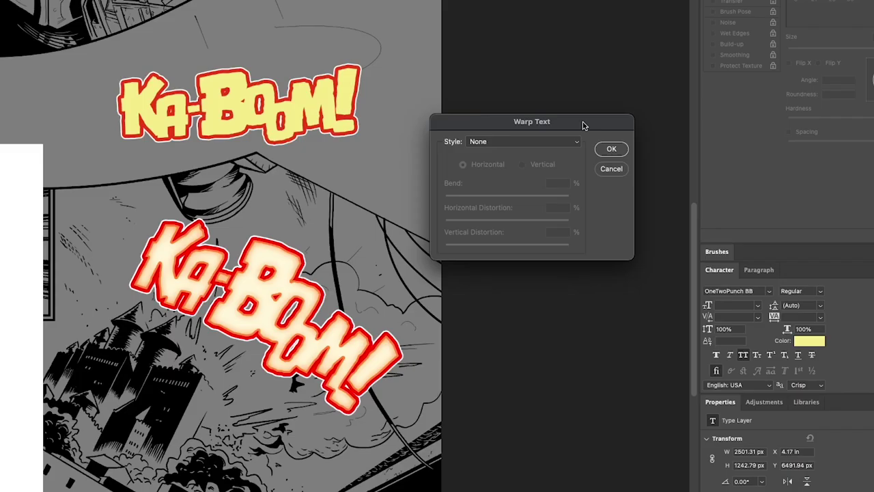
click(544, 142)
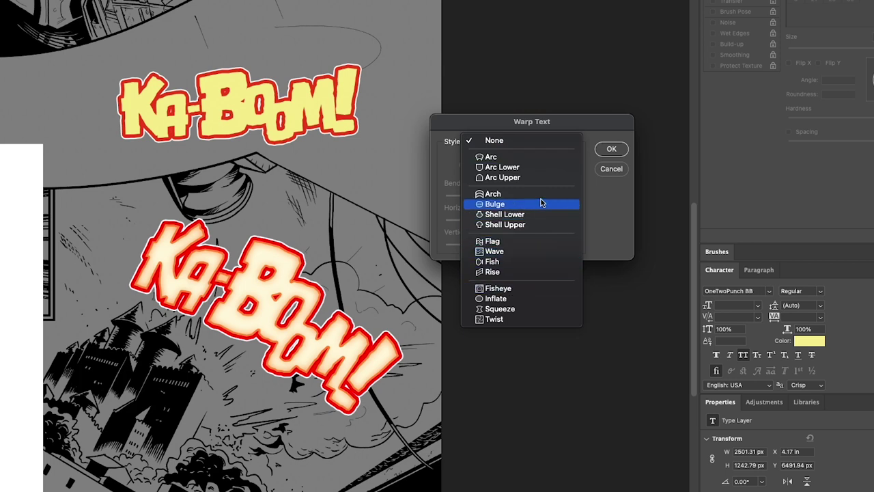
click(521, 179)
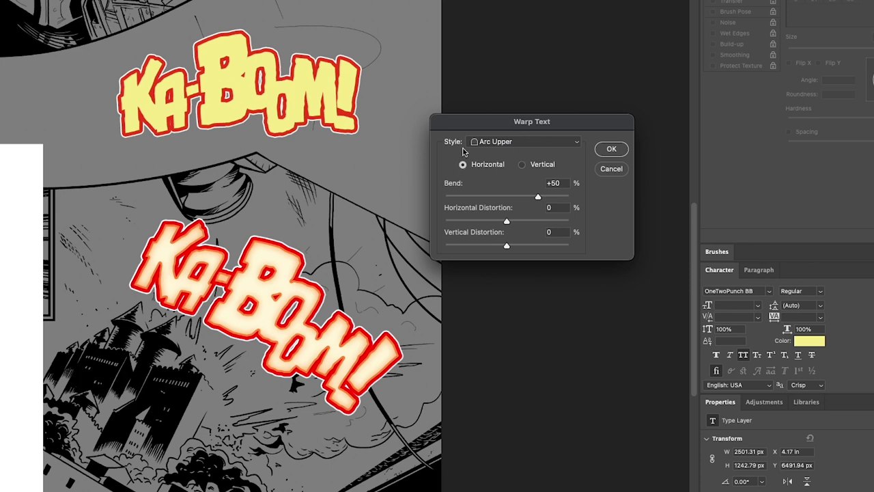
drag(543, 122, 501, 101)
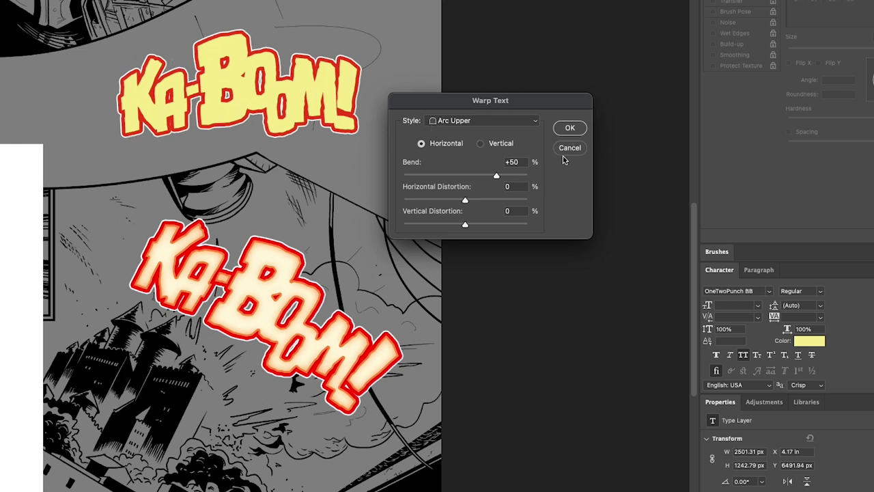
mouse_move(496, 177)
mouse_down()
mouse_move(478, 178)
mouse_move(544, 177)
mouse_move(495, 180)
mouse_up()
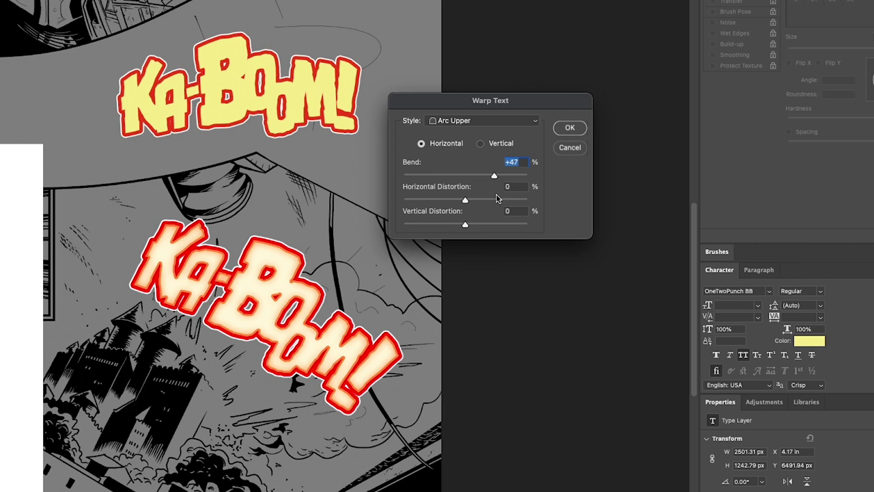
click(570, 130)
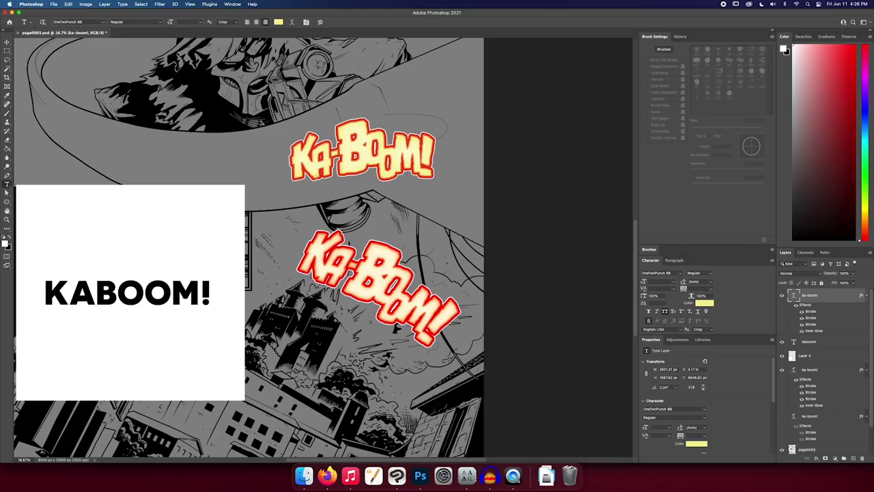
Loosen the K's tracking to -120
drag(311, 147, 290, 186)
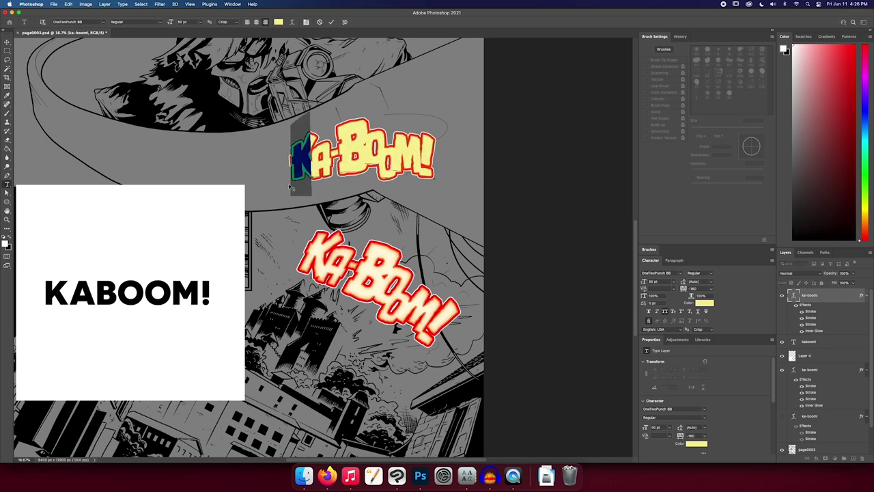
click(701, 288)
key(Up)
key(Up)
key(Up)
key(Up)
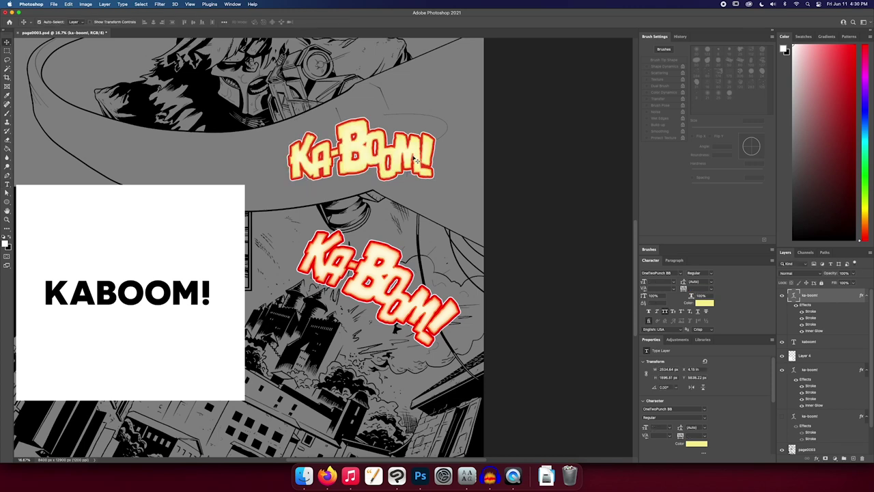
Hide the red rotated Ka-Boom! layer so only the yellow arched KA-BOOM! remains visible
click(798, 377)
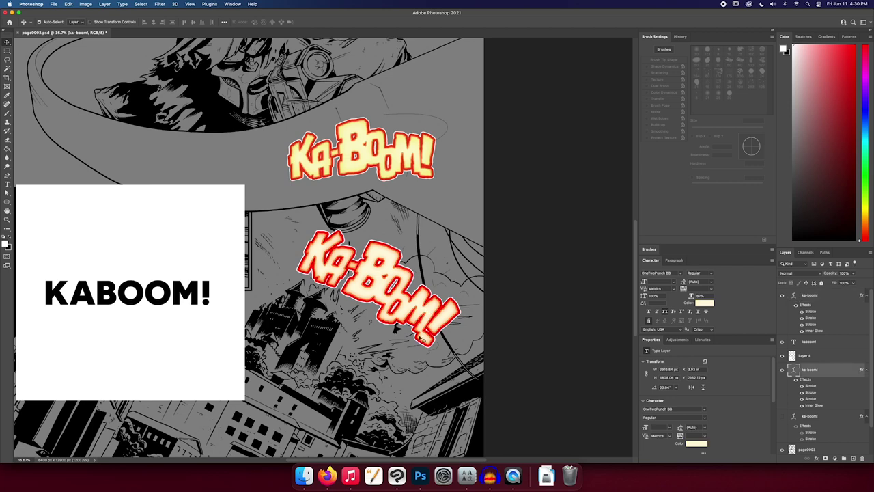
click(783, 370)
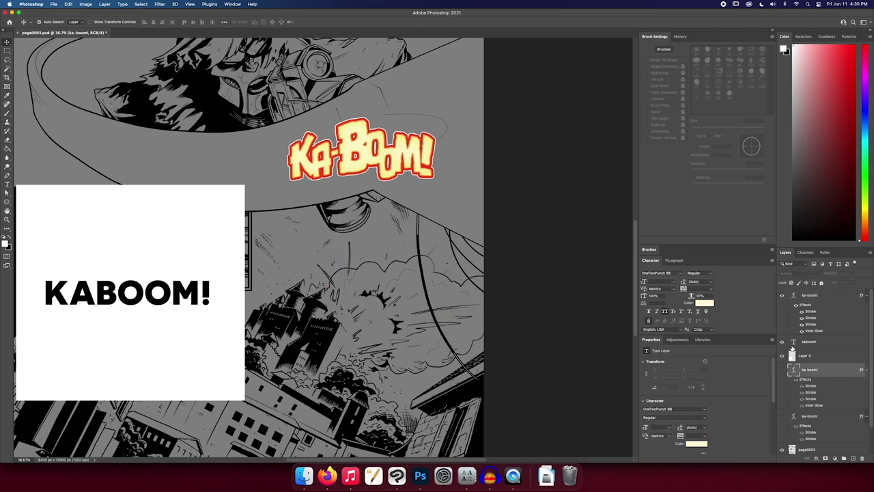
click(429, 166)
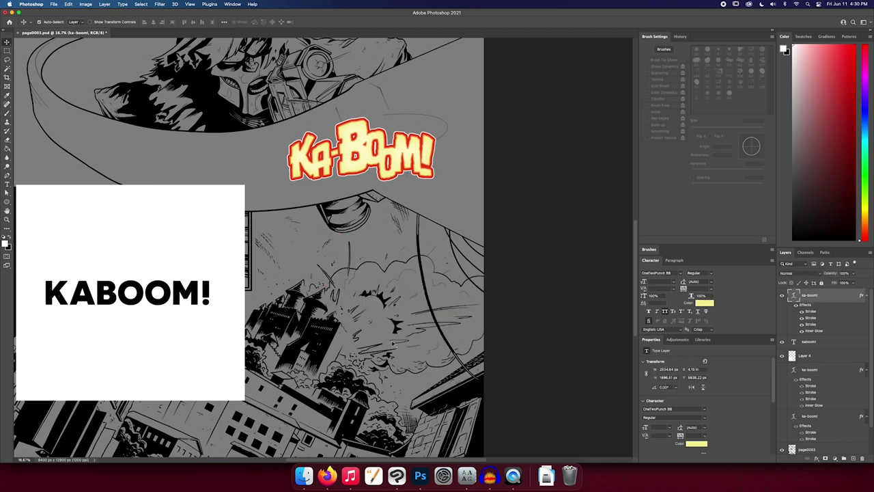
key(super)
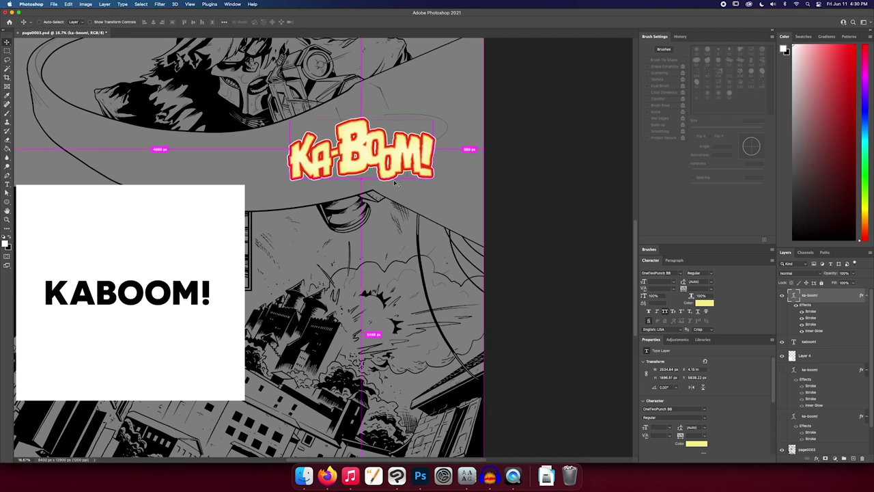
click(68, 4)
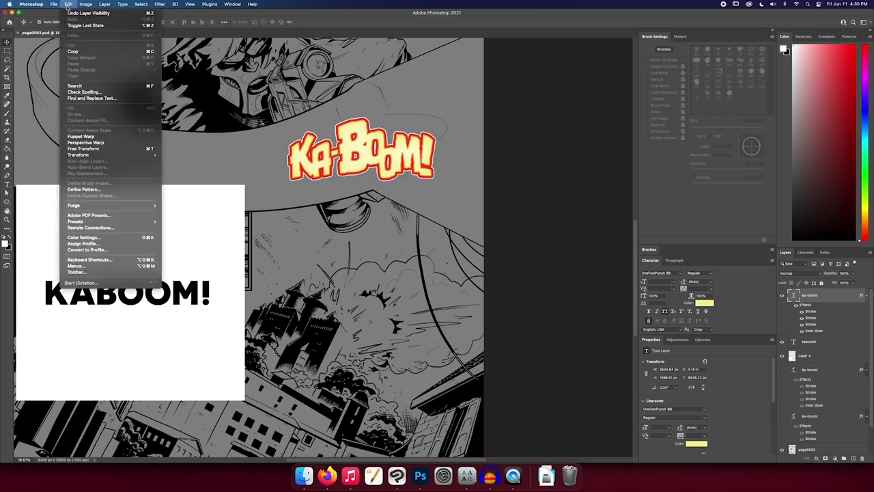
Free Transform the arched KA-BOOM! down into the panel, scale it smaller, and rotate it about 31°
click(144, 149)
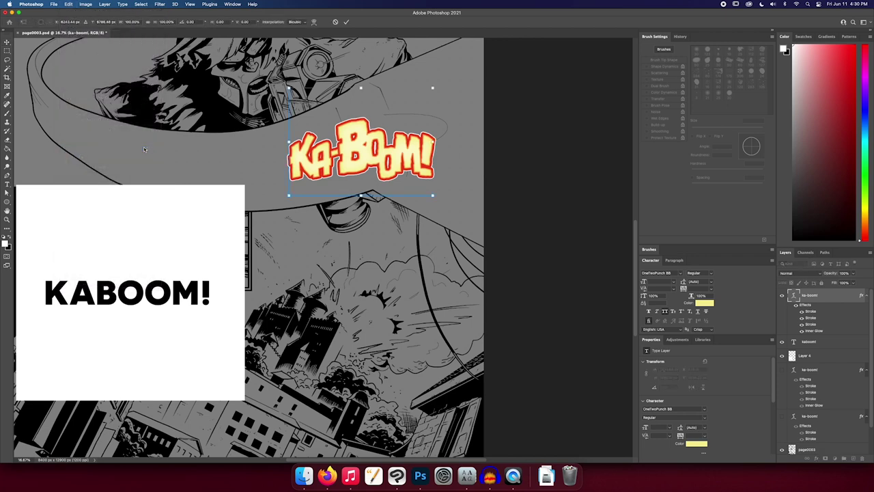
drag(412, 159, 429, 282)
mouse_move(450, 209)
mouse_down()
mouse_move(442, 233)
mouse_move(462, 193)
mouse_move(453, 217)
mouse_move(466, 214)
mouse_move(471, 204)
mouse_move(446, 220)
mouse_move(459, 215)
mouse_move(458, 204)
mouse_move(464, 217)
mouse_move(464, 200)
mouse_move(450, 216)
mouse_move(468, 215)
mouse_move(474, 197)
mouse_move(459, 203)
mouse_up()
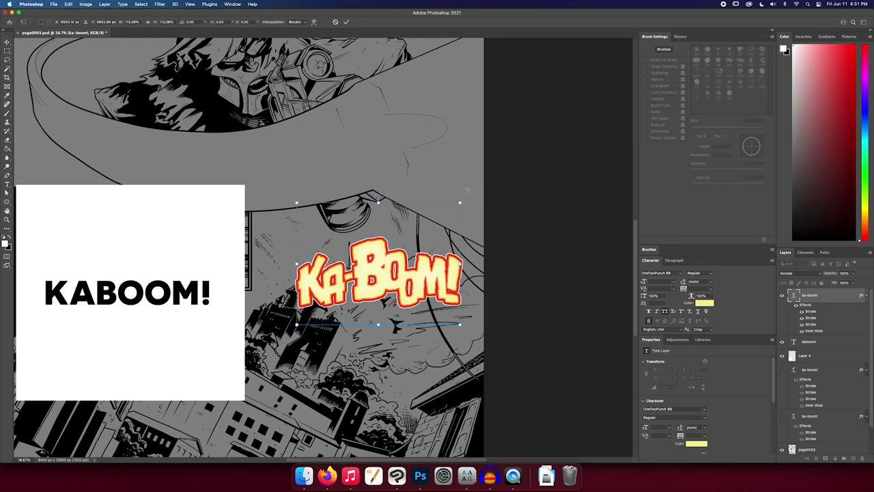
drag(469, 191, 482, 256)
drag(457, 286, 457, 274)
key(Return)
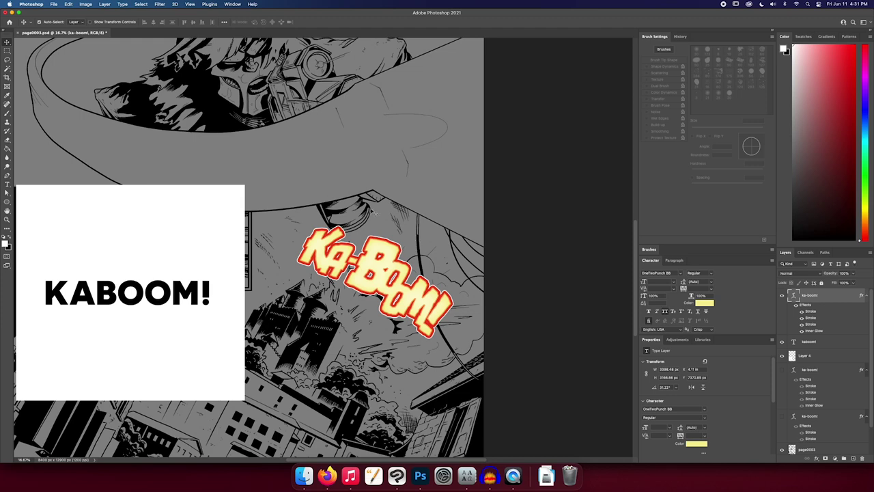
Select the page0003 artwork layer and zoom in on the KA-BOOM! lettering edge
scroll(437, 259, down, 2)
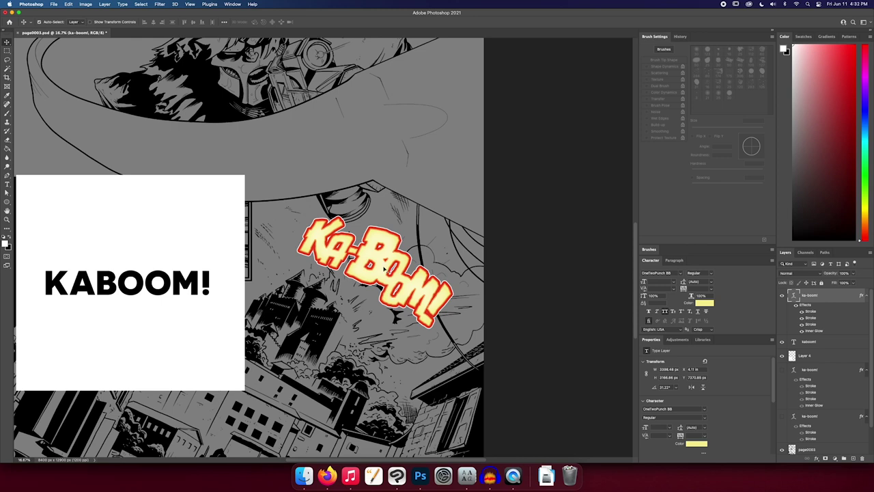
scroll(866, 394, down, 2)
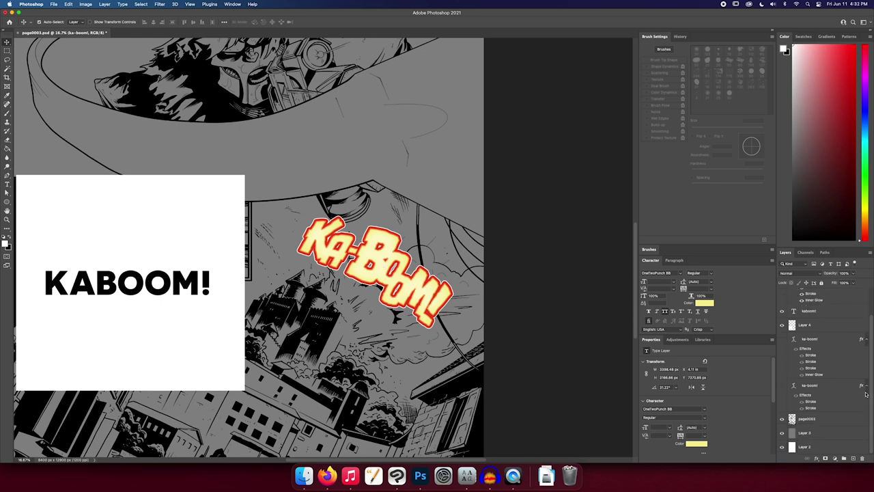
click(803, 422)
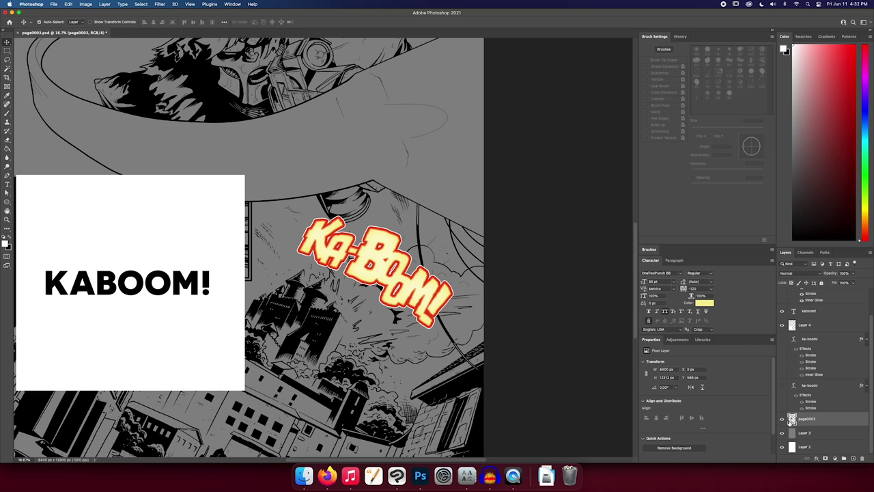
key(z)
drag(426, 263, 491, 244)
key(v)
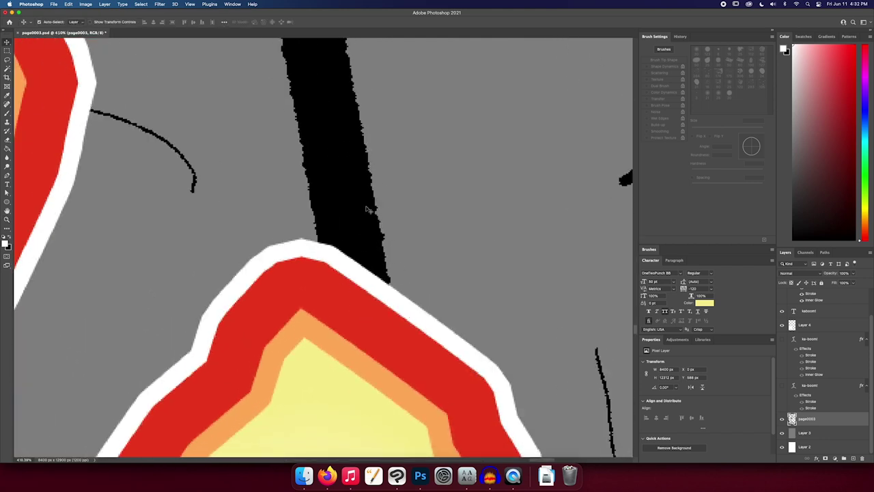
Show Layer 3's grey background again and zoom out to about 27% to see the lettering and castle
key(z)
key(super+minus)
key(super+minus)
key(super+minus)
key(super+minus)
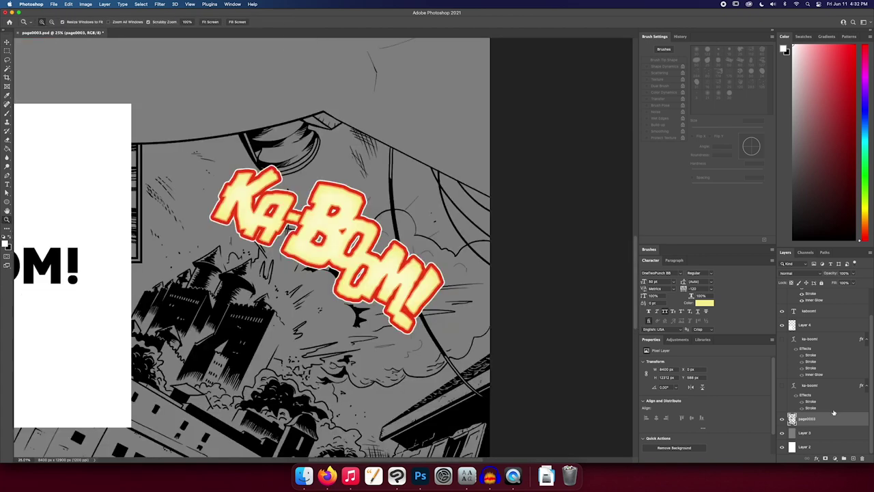
scroll(327, 288, up, 10)
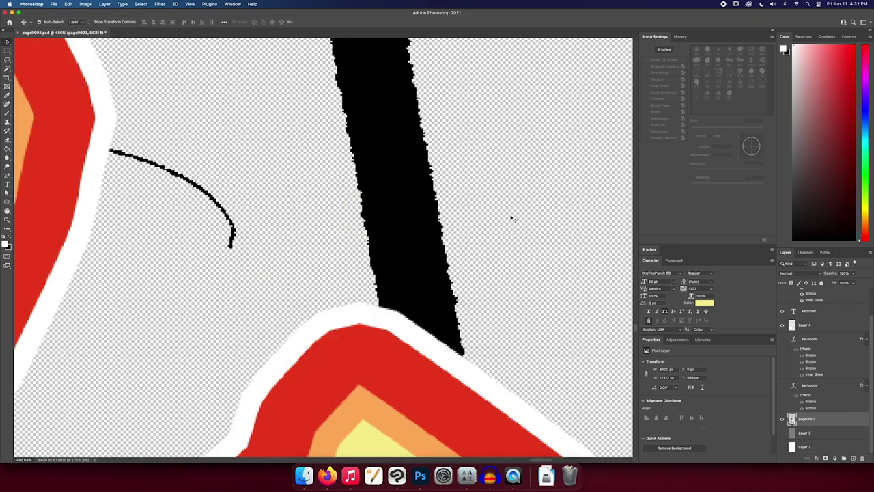
click(782, 432)
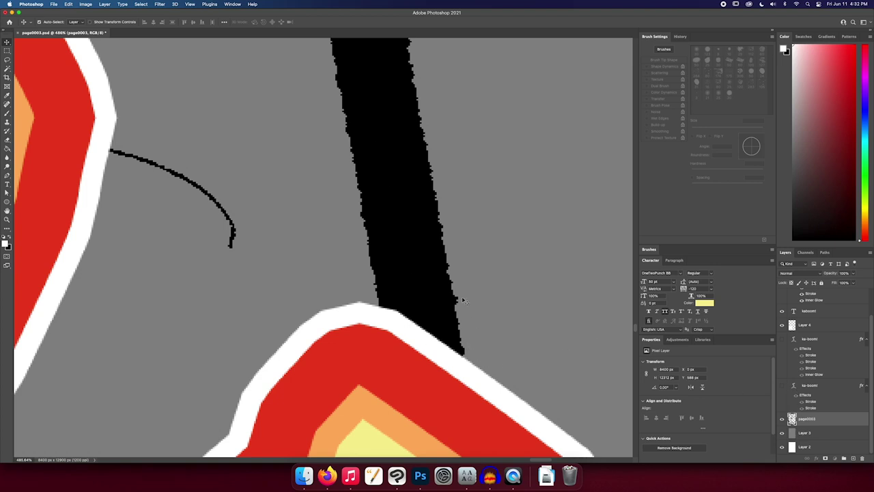
scroll(462, 300, down, 15)
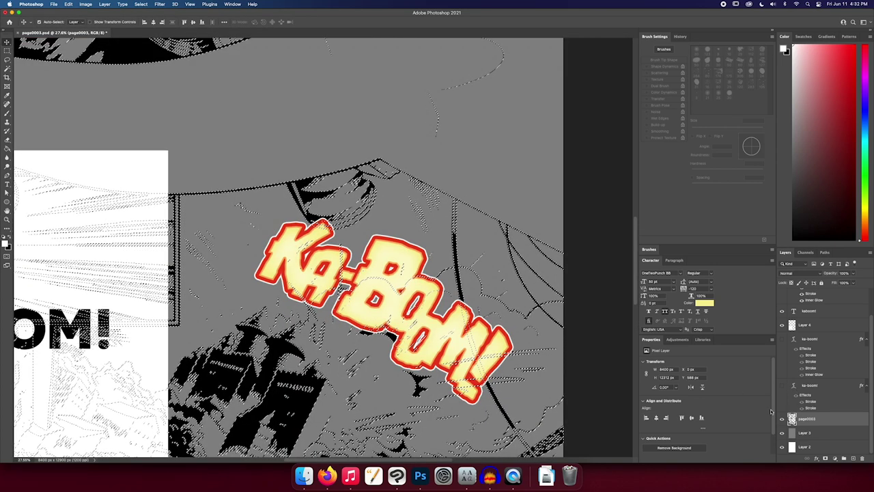
scroll(478, 280, down, 2)
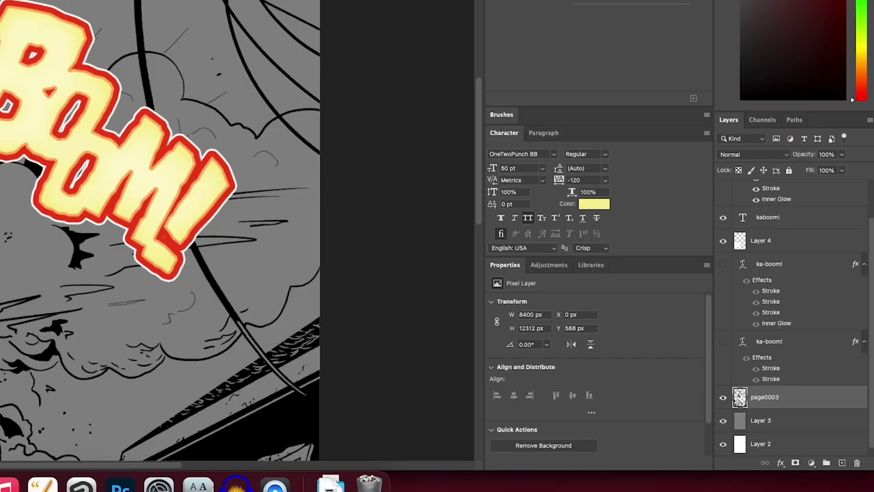
scroll(869, 286, up, 2)
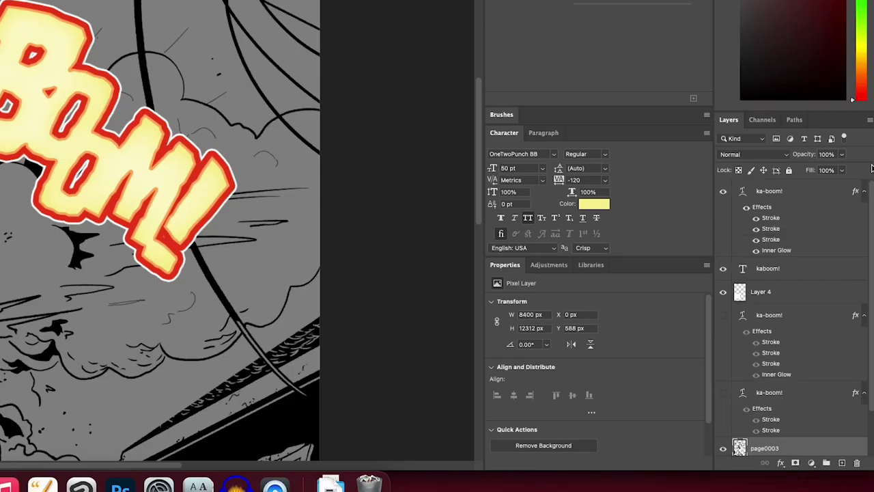
Add a layer mask to the top ka-boom! layer and load page0003's line art as a selection
click(790, 198)
click(861, 193)
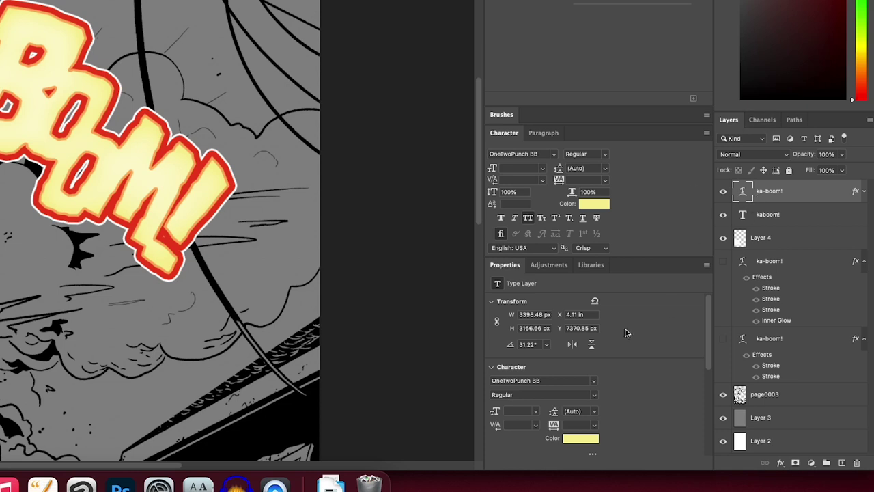
click(796, 464)
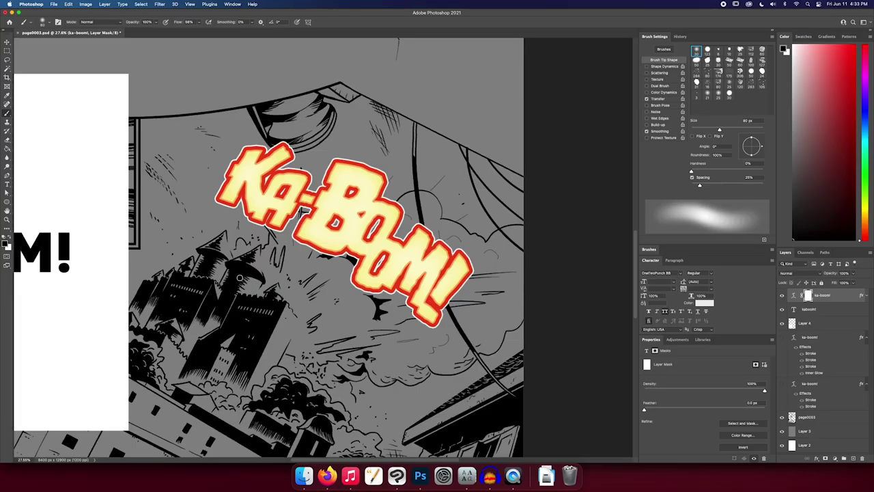
mouse_move(268, 155)
mouse_down()
mouse_move(272, 206)
mouse_move(457, 304)
mouse_up()
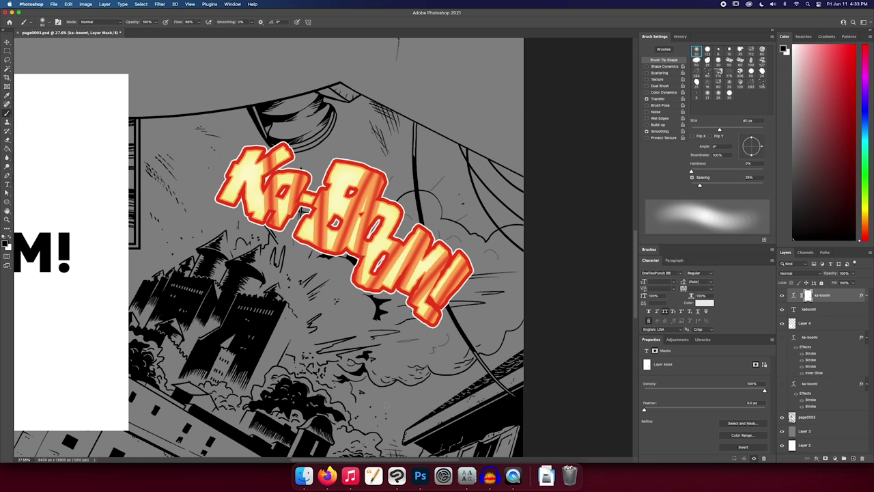
key(backslash)
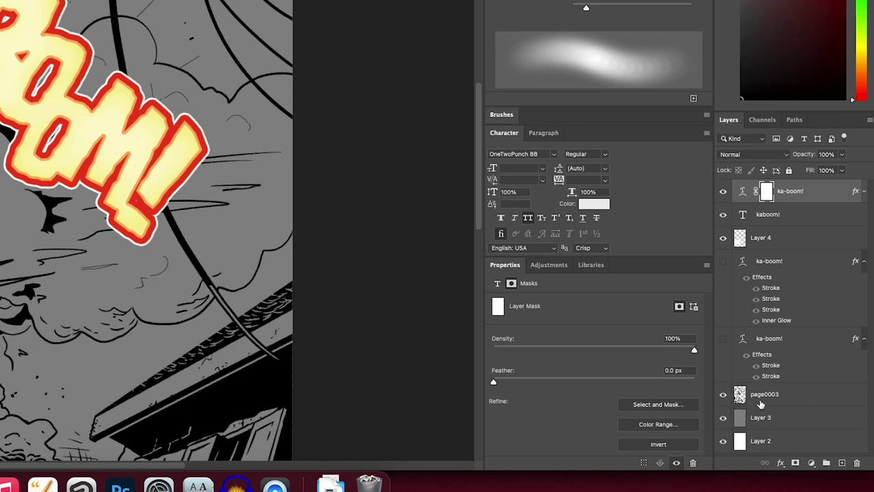
super+click(739, 396)
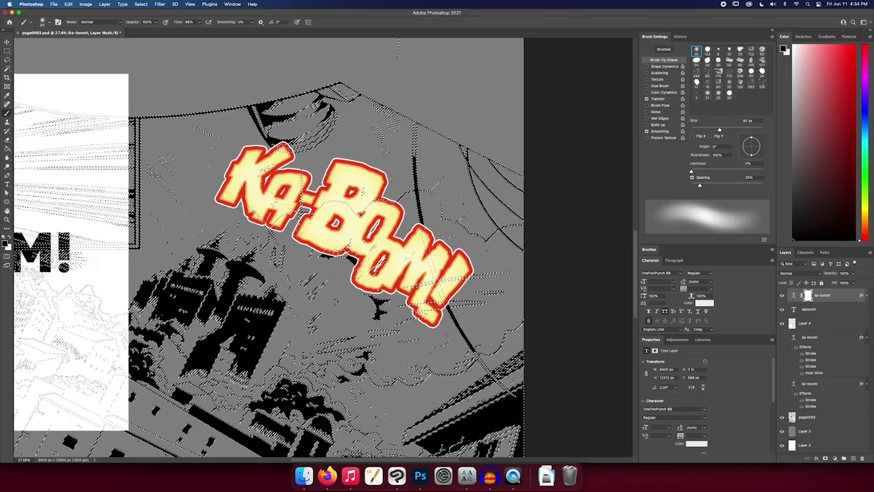
Switch from the Brush to the hard-edged Pencil Tool
right_click(7, 113)
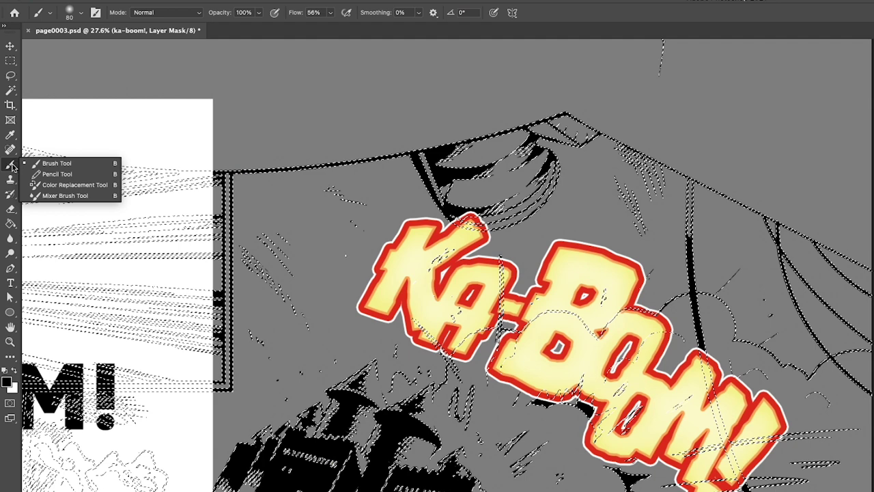
click(61, 176)
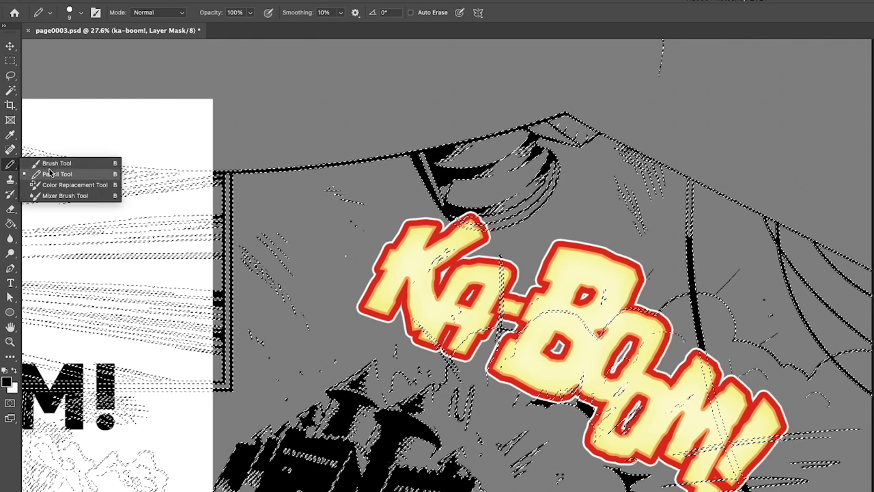
click(51, 163)
key(shift+b)
key(shift+b)
key(shift+b)
key(shift+b)
key(shift+b)
key(shift+b)
key(shift+b)
key(shift+b)
key(shift+b)
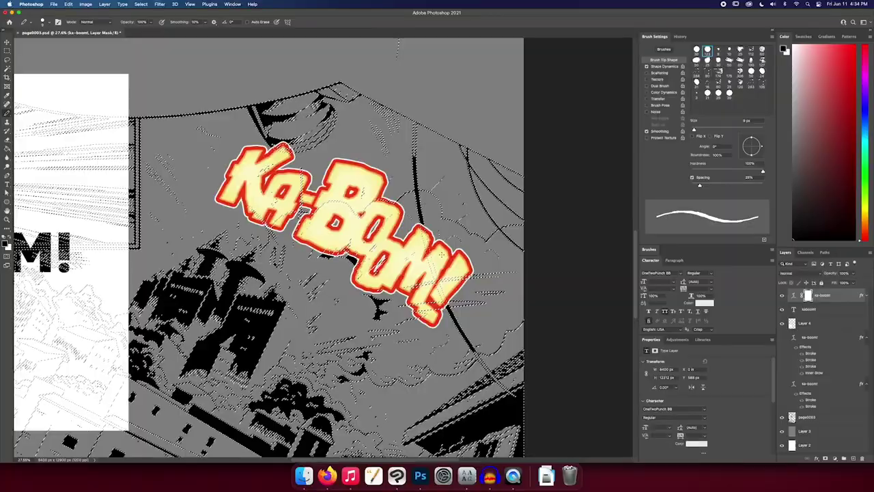
Set the pencil tip to about 51 px and zoom in on the KA-BOOM lettering
key(bracketright)
key(bracketright)
key(bracketright)
key(bracketright)
key(bracketright)
key(bracketright)
key(bracketright)
key(bracketright)
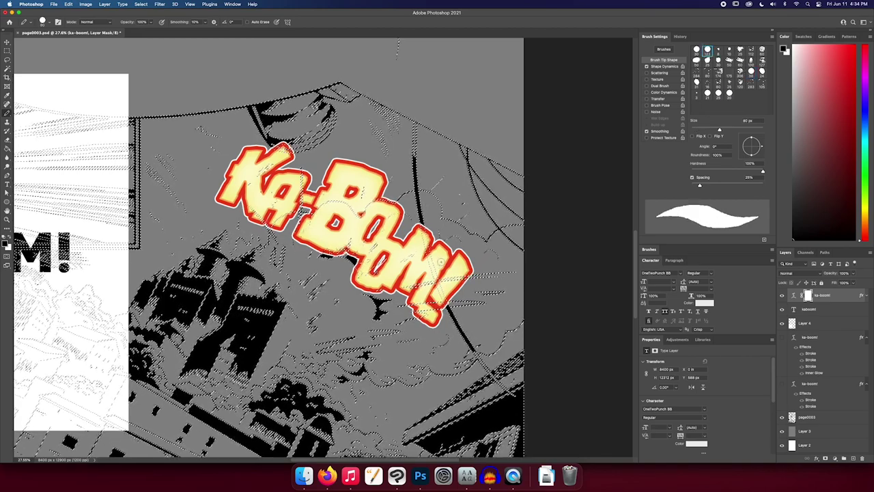
key(bracketleft)
key(bracketleft)
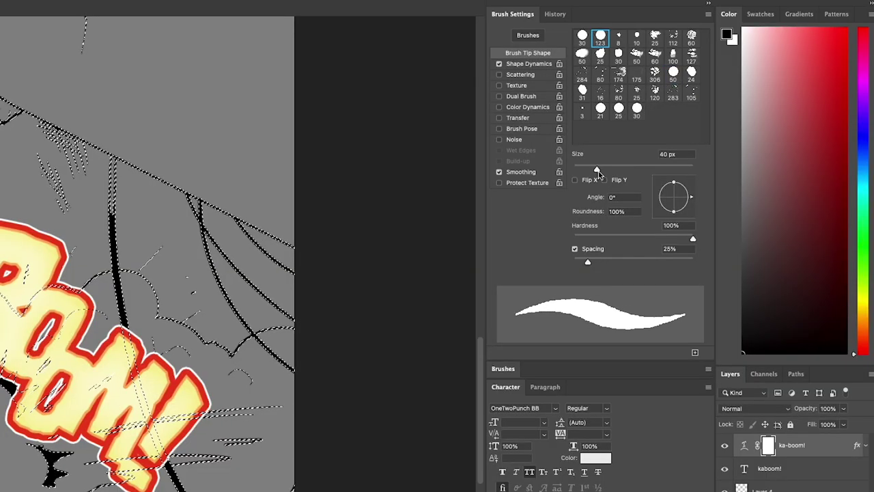
mouse_move(593, 176)
mouse_down()
mouse_move(604, 175)
mouse_move(586, 179)
mouse_up()
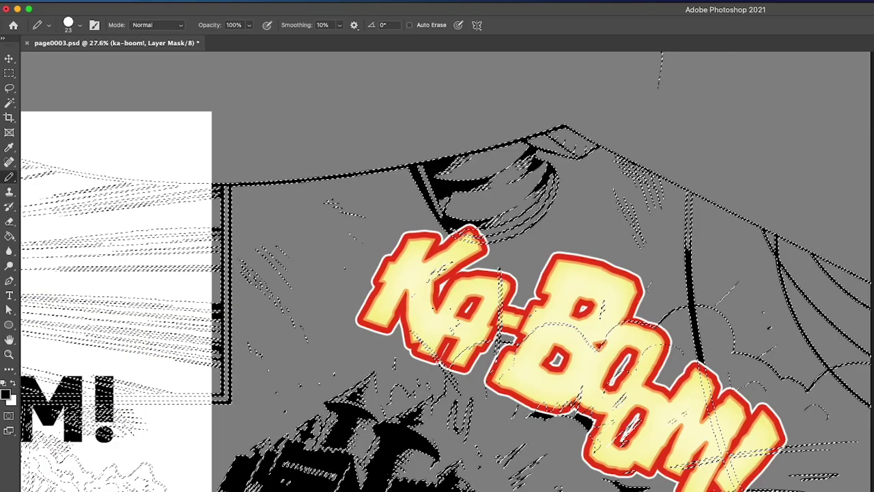
click(79, 24)
drag(70, 60, 79, 62)
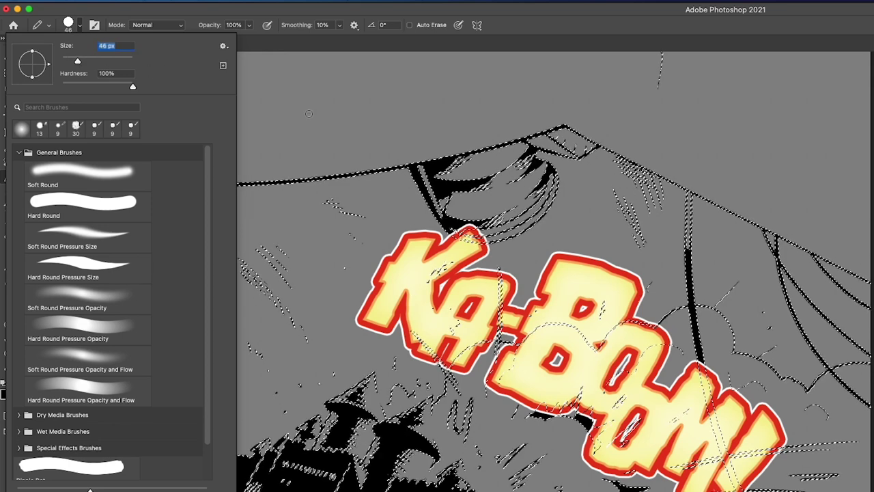
key(Return)
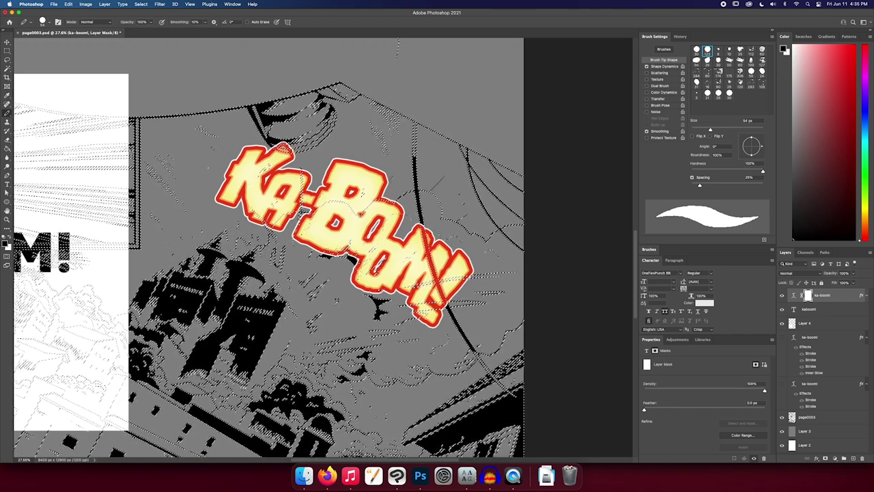
key(super+equal)
key(super+equal)
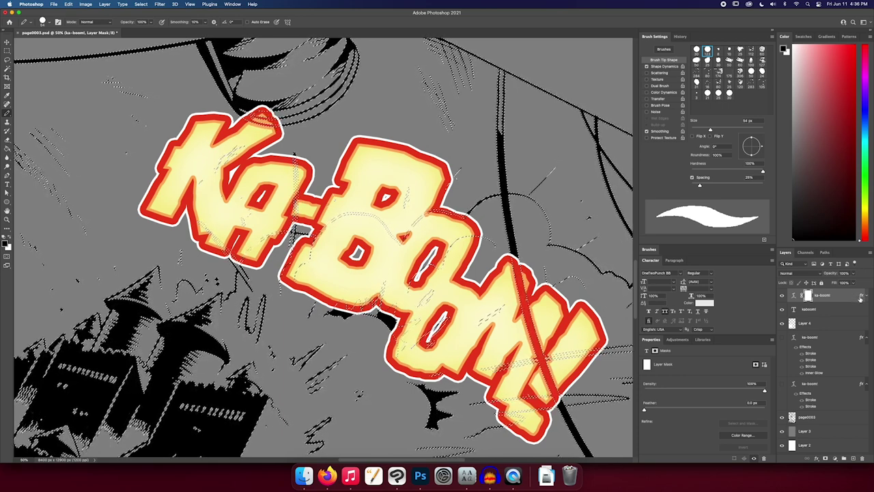
Turn on Layer Mask Hides Effects in the ka-boom! layer's Blending Options and apply it
double_click(861, 296)
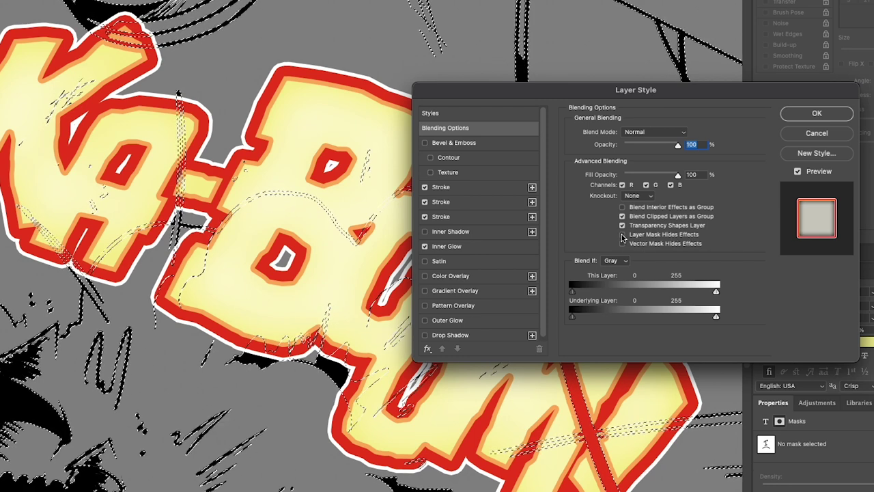
click(621, 234)
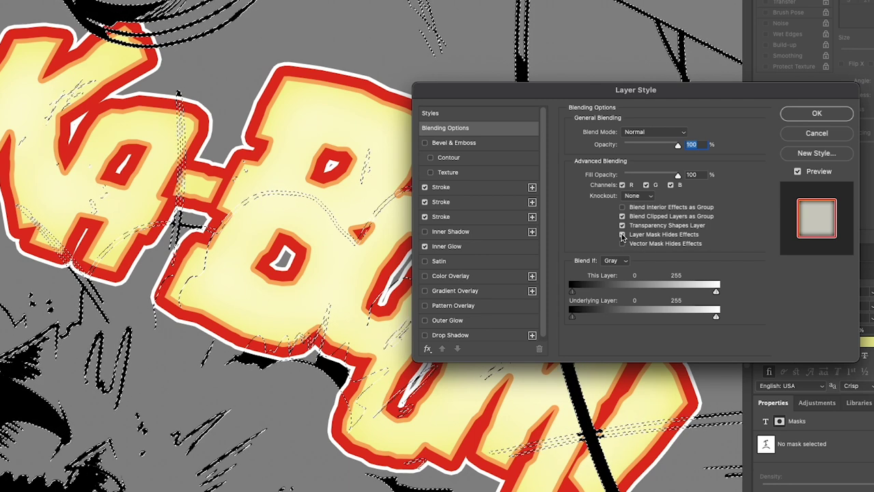
click(816, 114)
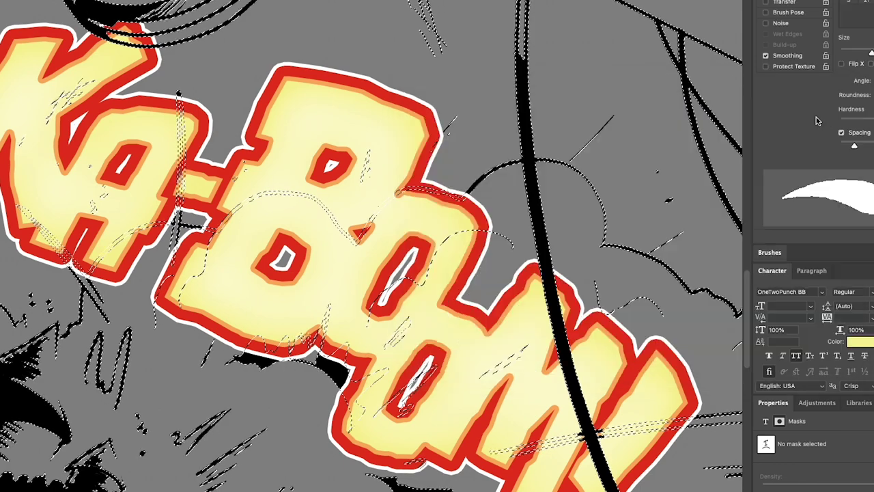
scroll(570, 301, down, 2)
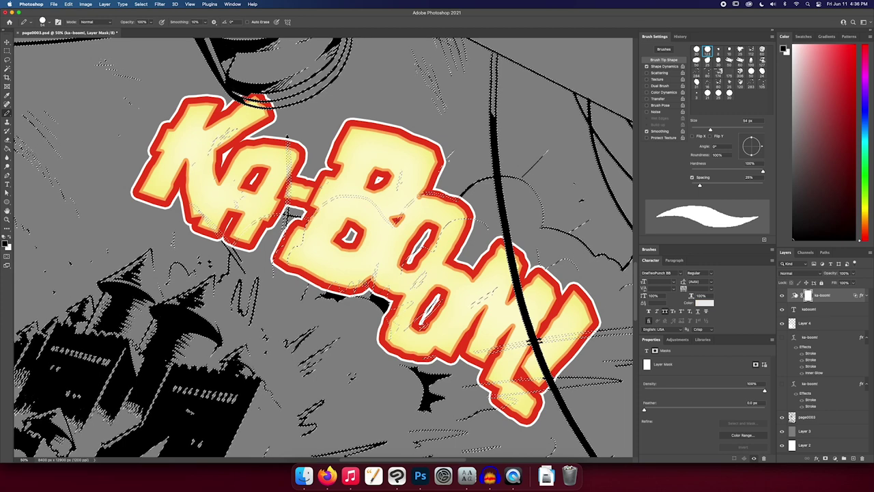
Target the ka-boom! layer mask and zoom to 100% on the lettering, ready to paint
click(825, 457)
scroll(322, 247, down, 2)
key(z)
click(502, 319)
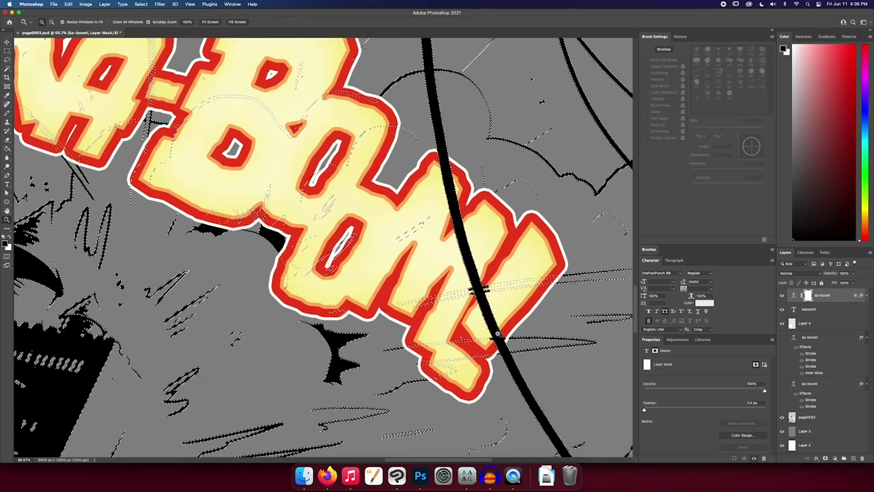
key(b)
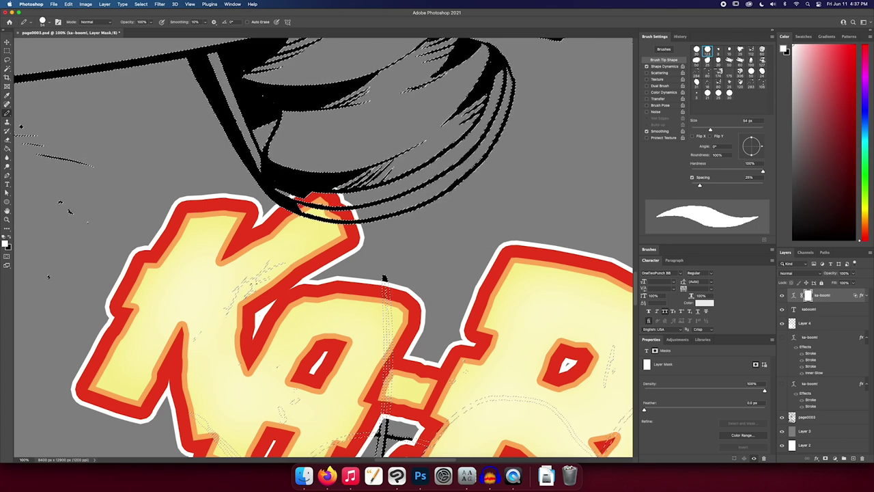
Restore the line-art selection with Reselect and zoom out to show the whole panel
key(super+d)
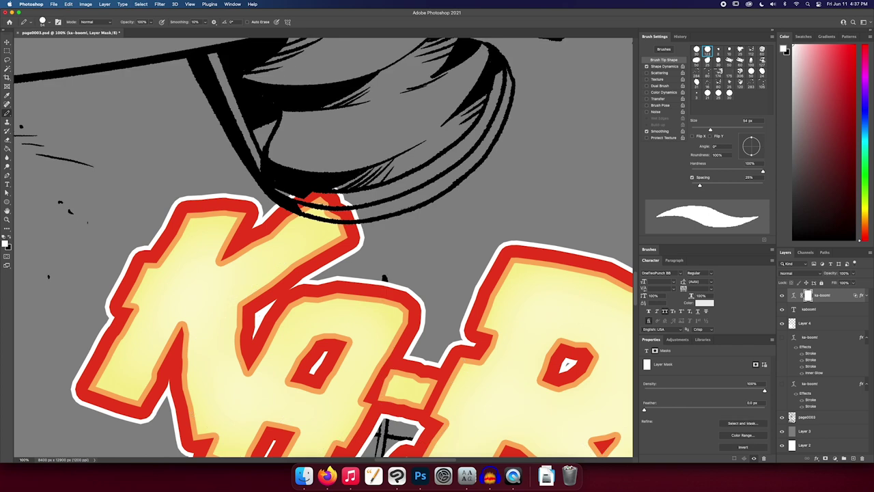
click(141, 4)
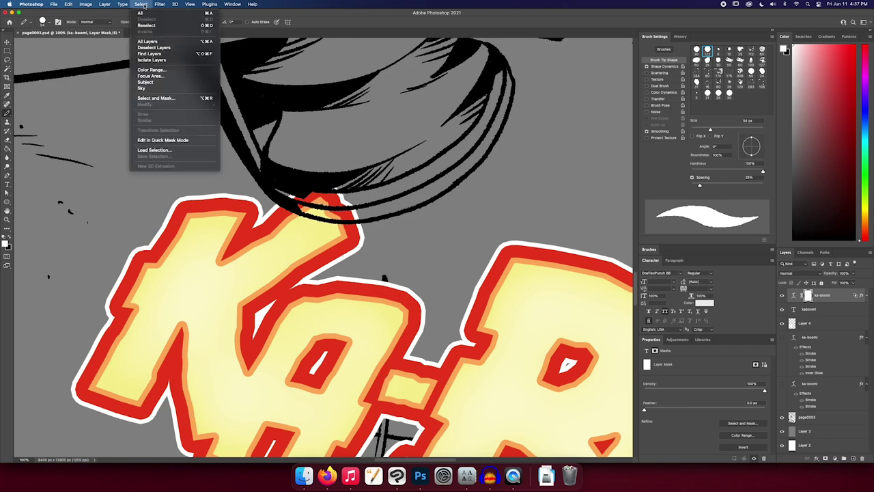
click(147, 25)
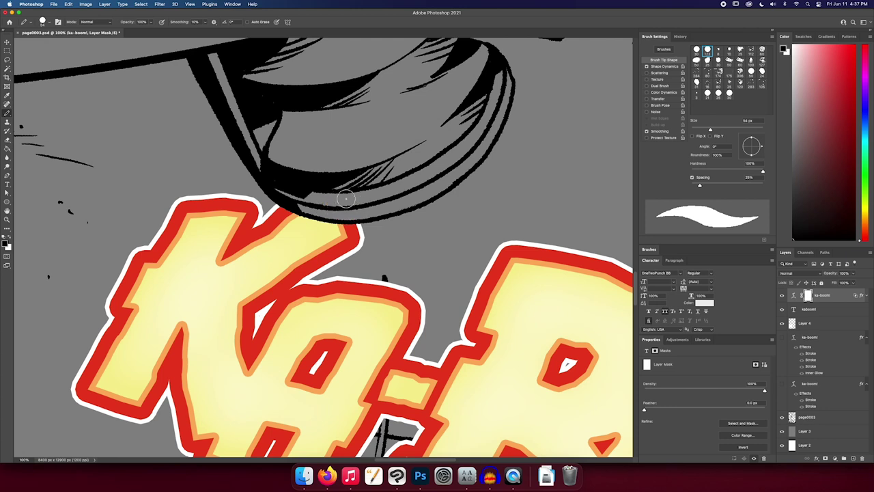
key(super+0)
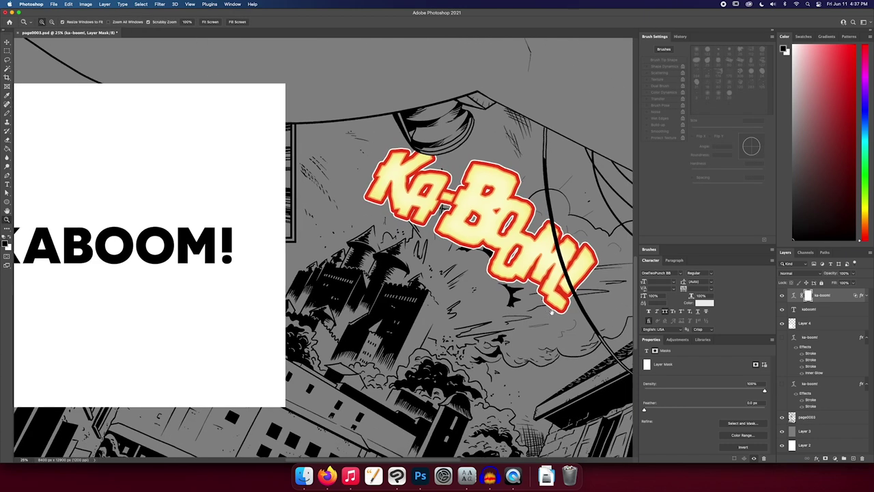